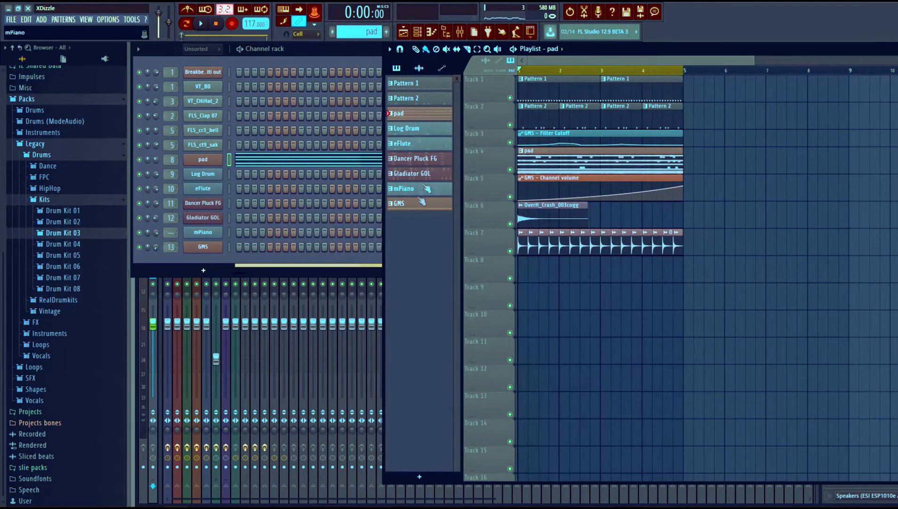
Delete the clip on Track 4 of the playlist and play back the remaining arrangement.
scroll(561, 155, down, 1)
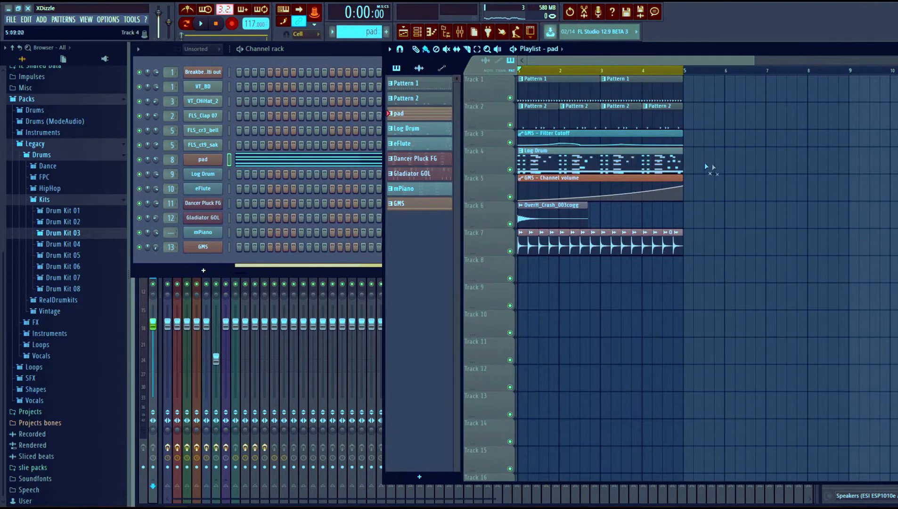
right_click(643, 162)
key(space)
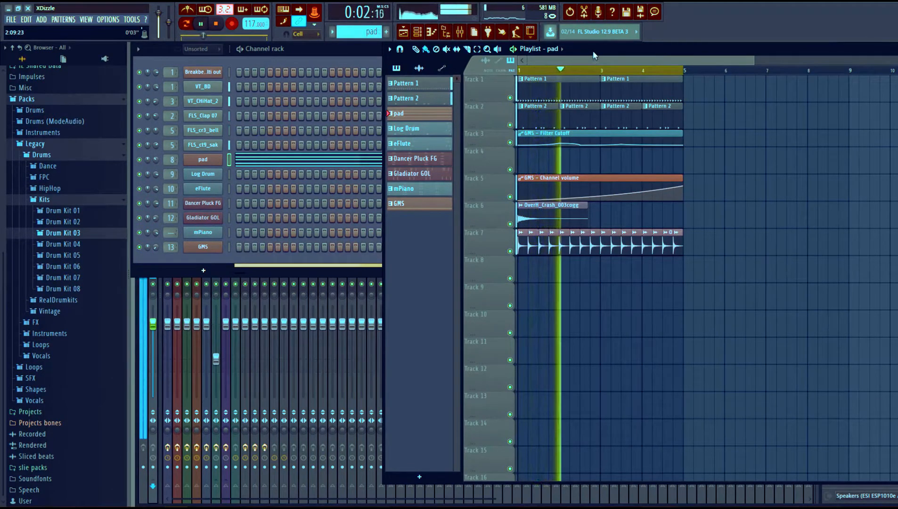
Open the Overhead Ridebell2 sample from Track 7 and route its channel to mixer track 4, Cymbals.
double_click(542, 241)
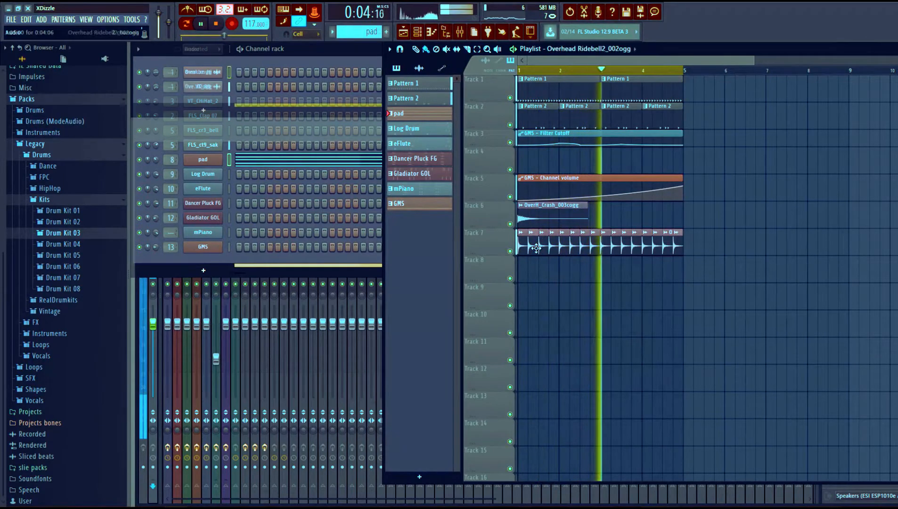
drag(424, 192, 539, 268)
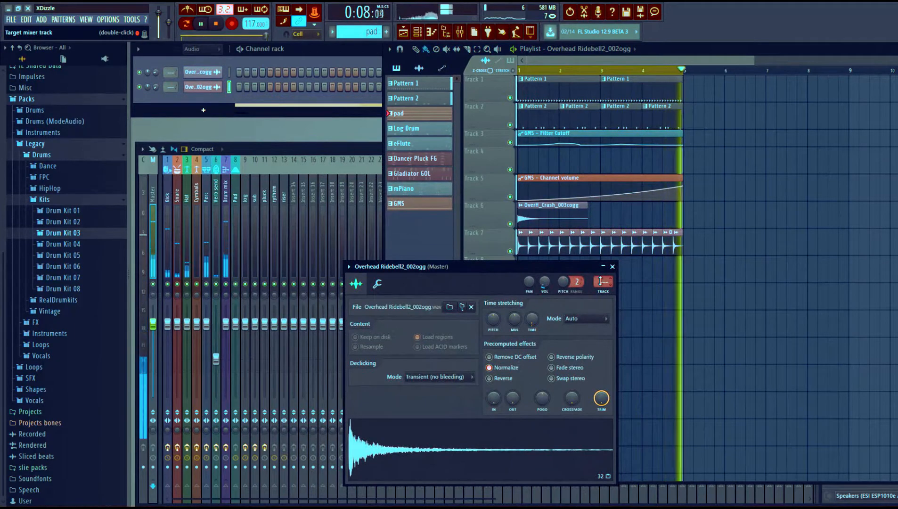
drag(601, 284, 601, 281)
scroll(600, 282, up, 1)
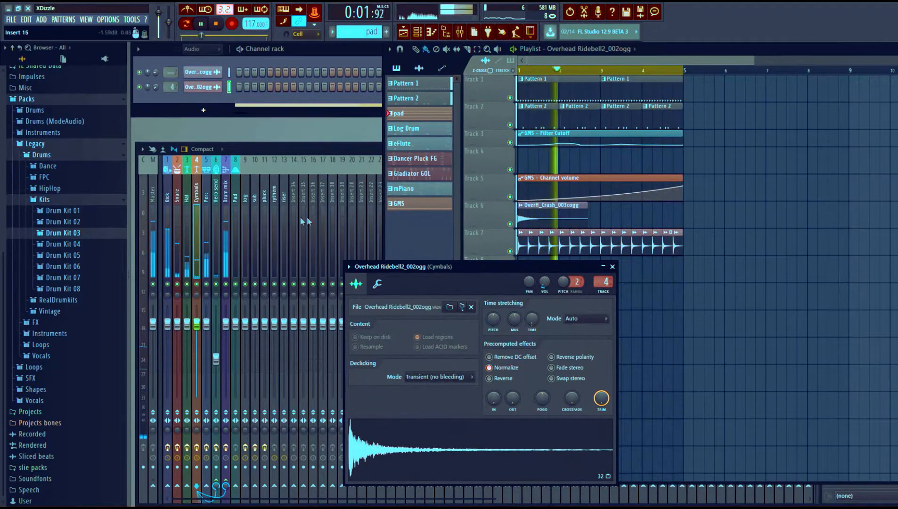
Route the OverH_Crash_003cogg sample's channel to mixer track 4, Cymbals, and close its settings.
click(200, 72)
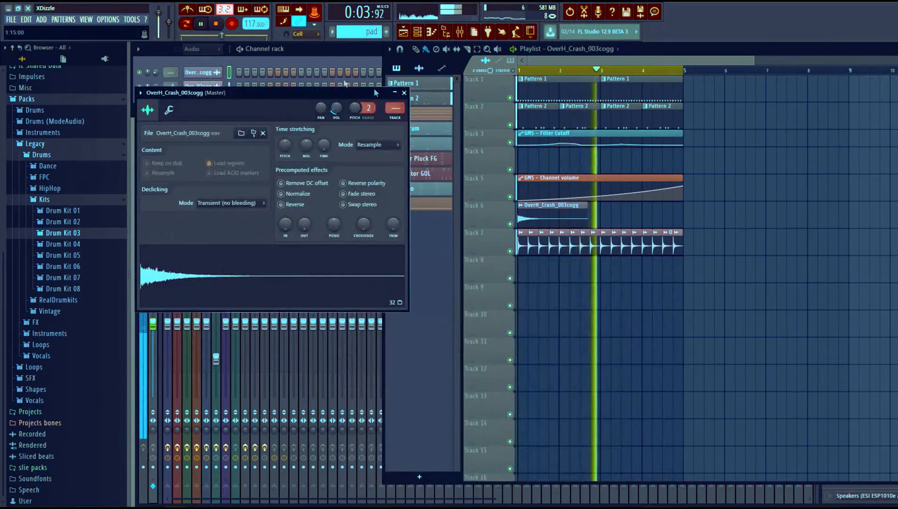
drag(341, 98, 569, 238)
scroll(629, 253, up, 4)
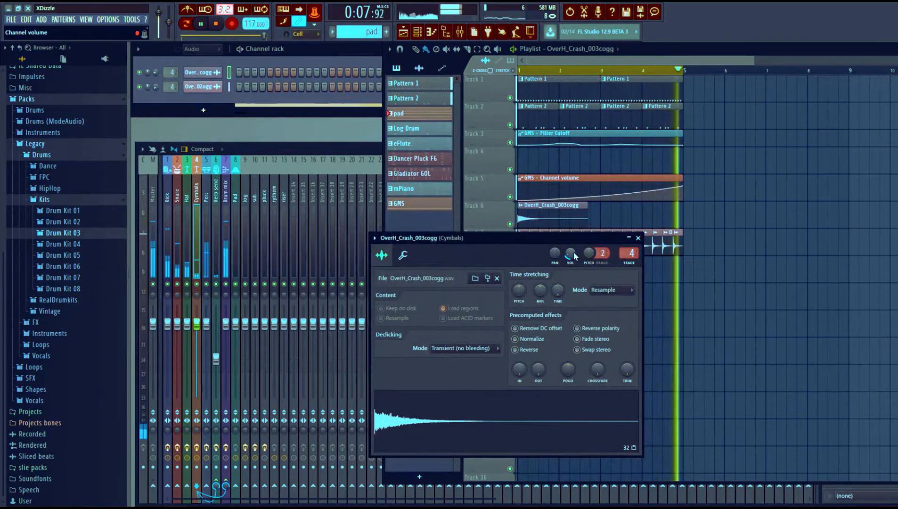
click(638, 238)
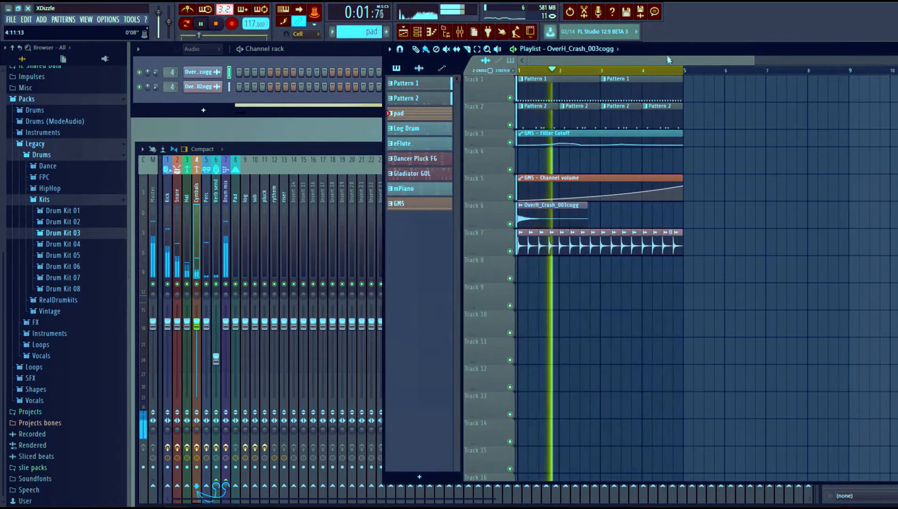
Place the pad pattern on Track 4 at the start of bar 1 and play it briefly with the drums.
scroll(582, 66, up, 2)
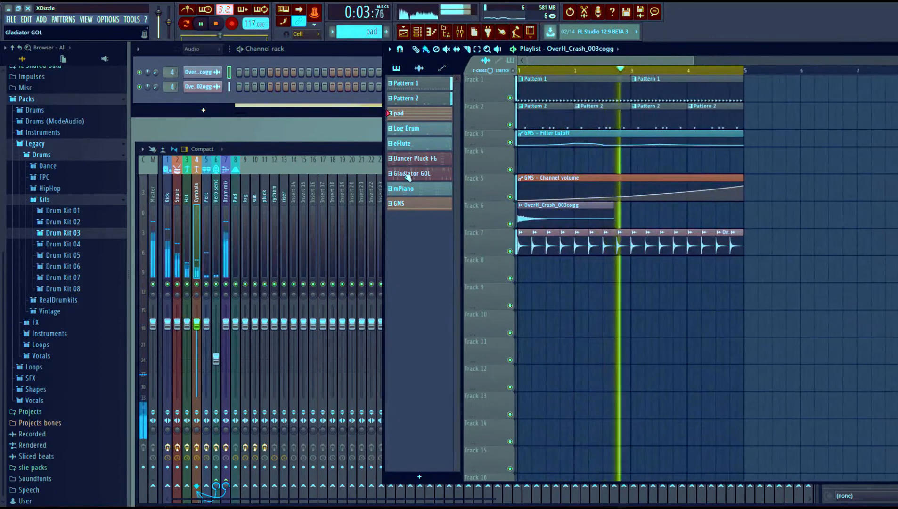
key(space)
drag(408, 118, 520, 163)
key(space)
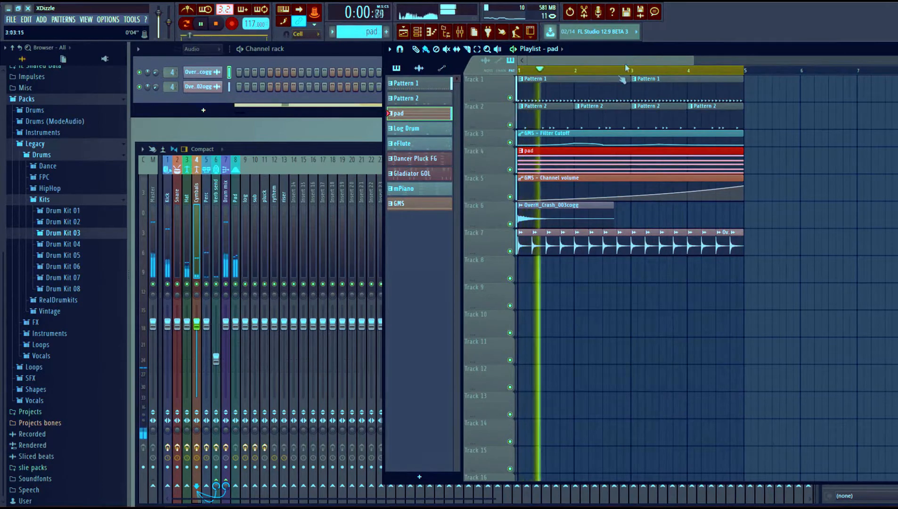
key(space)
scroll(550, 150, down, 3)
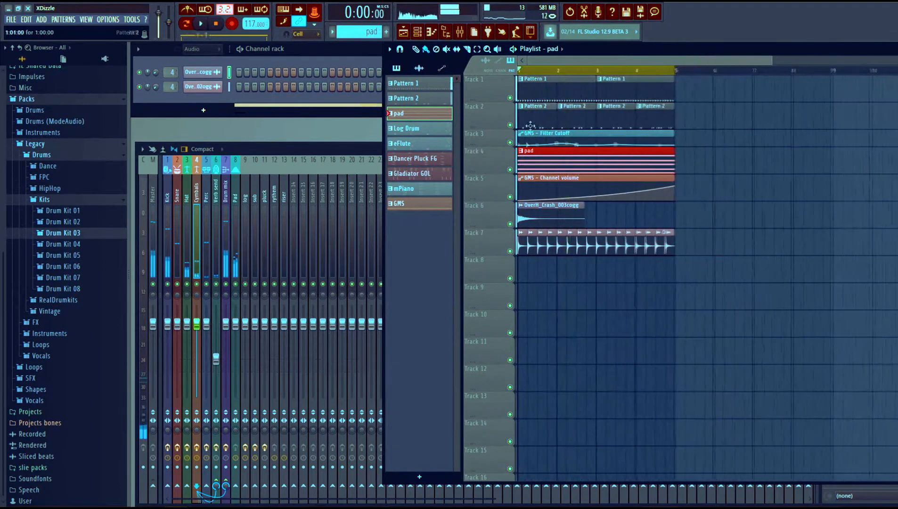
Look briefly at the pad clip's notes and add a new Fruity DX10 instrument channel.
double_click(542, 151)
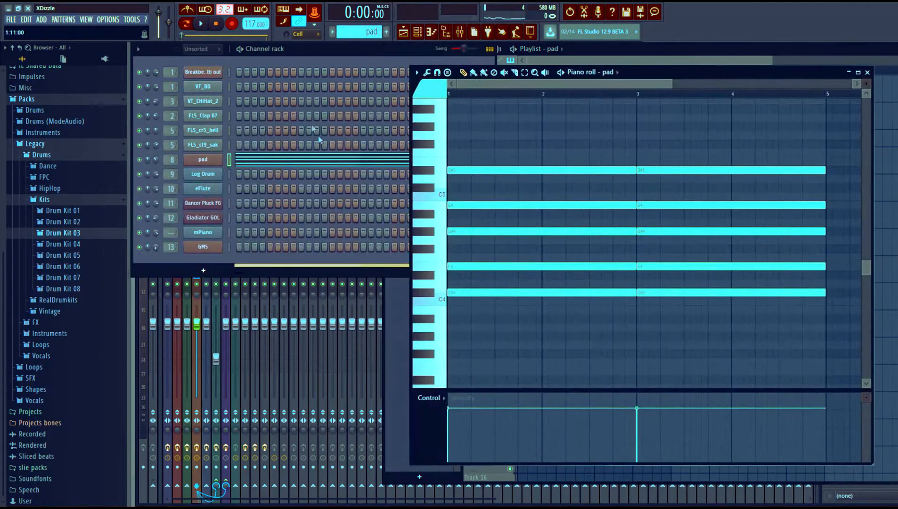
click(341, 55)
click(668, 57)
click(212, 271)
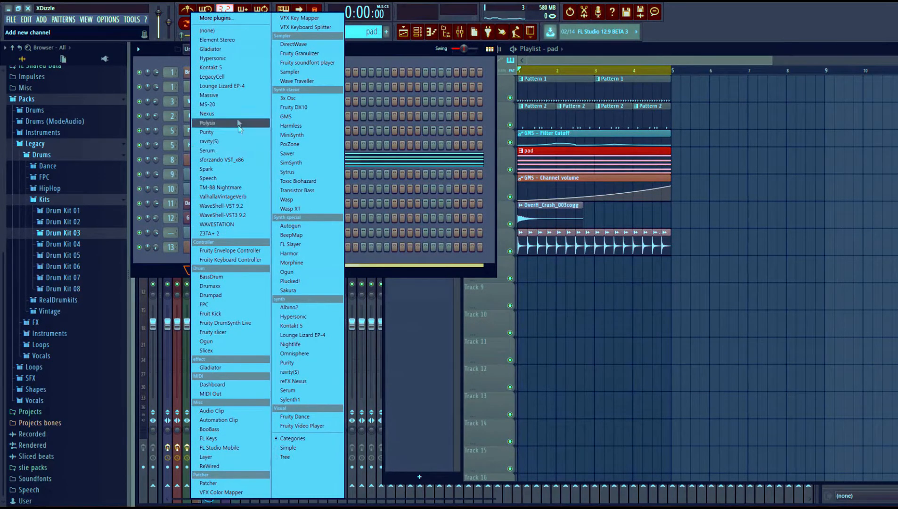
click(294, 107)
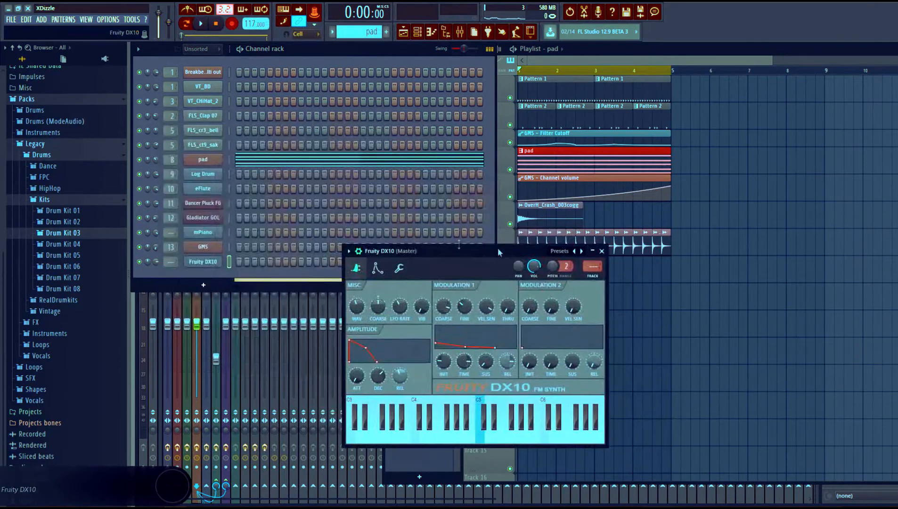
Replace the Fruity DX10 instrument on the new channel with Harmless.
click(231, 262)
right_click(213, 267)
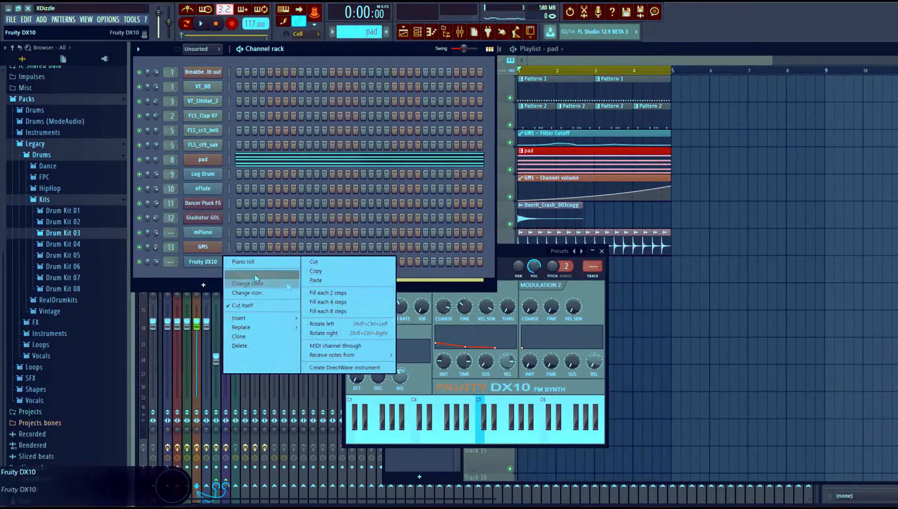
mouse_move(286, 327)
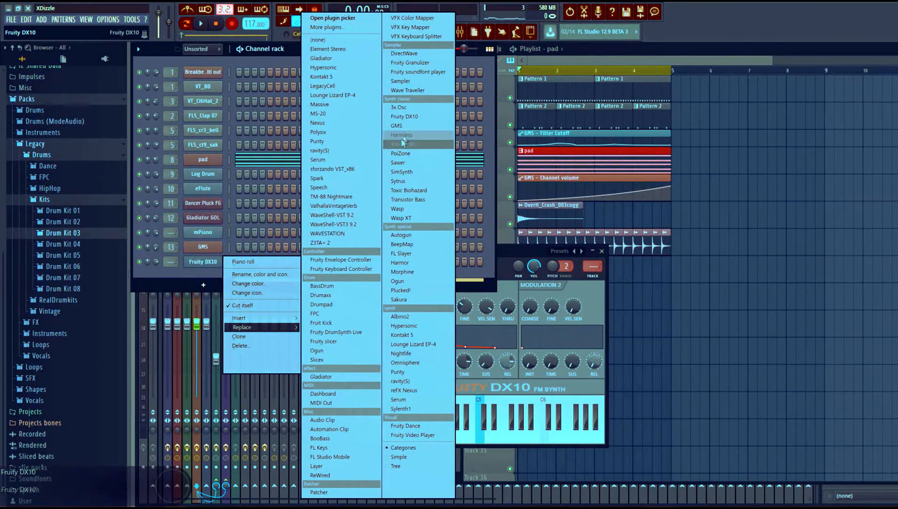
click(402, 136)
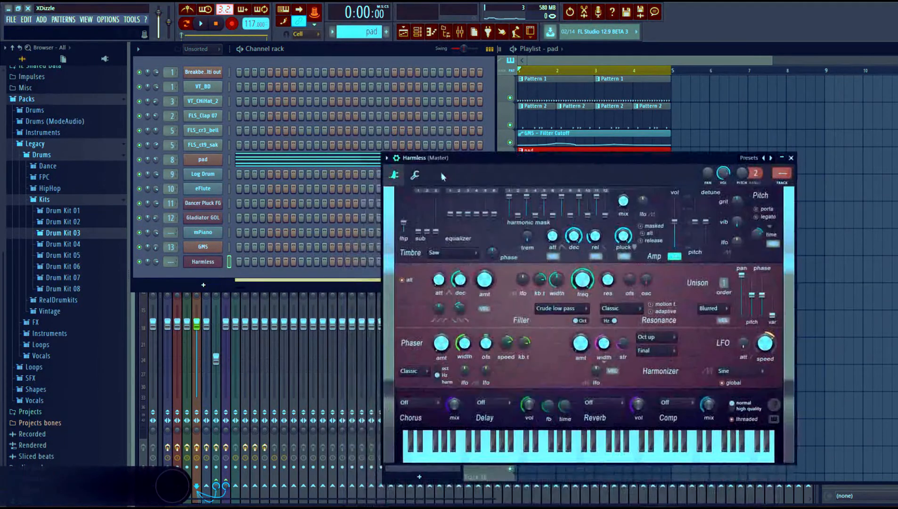
Load the Cinematic FG preset in Harmless.
click(771, 158)
right_click(762, 159)
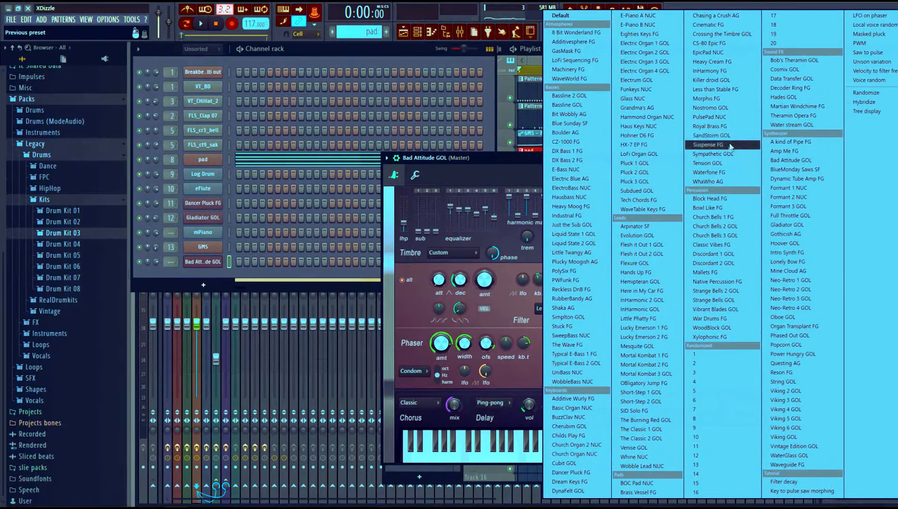
click(708, 25)
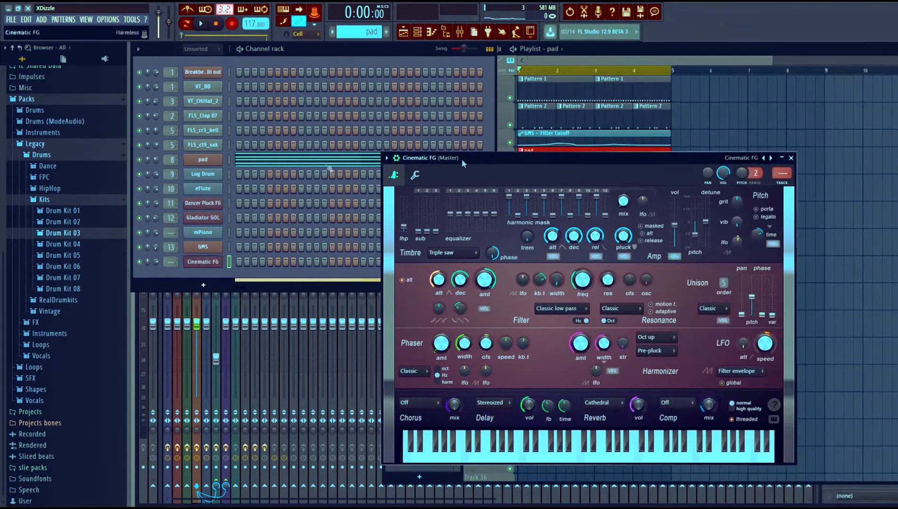
Copy the pad channel's notes into the Cinematic FG channel.
click(230, 160)
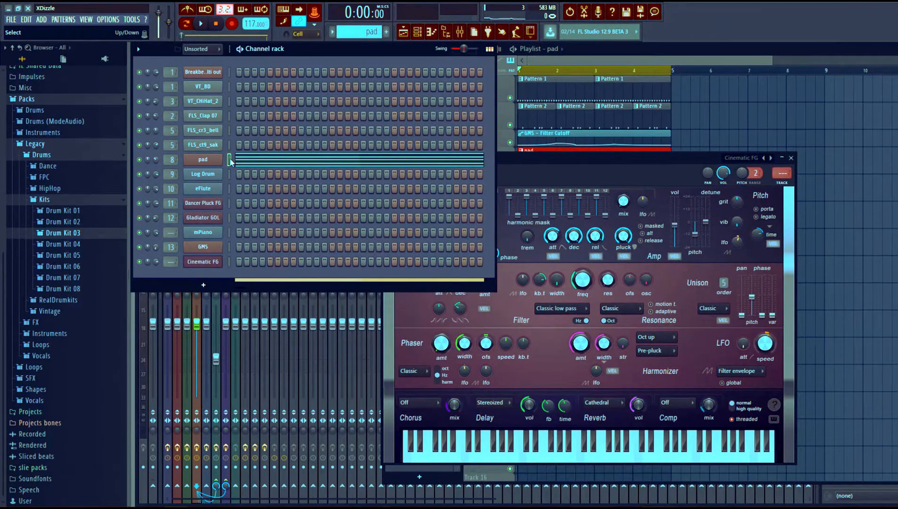
click(228, 262)
key(ctrl+v)
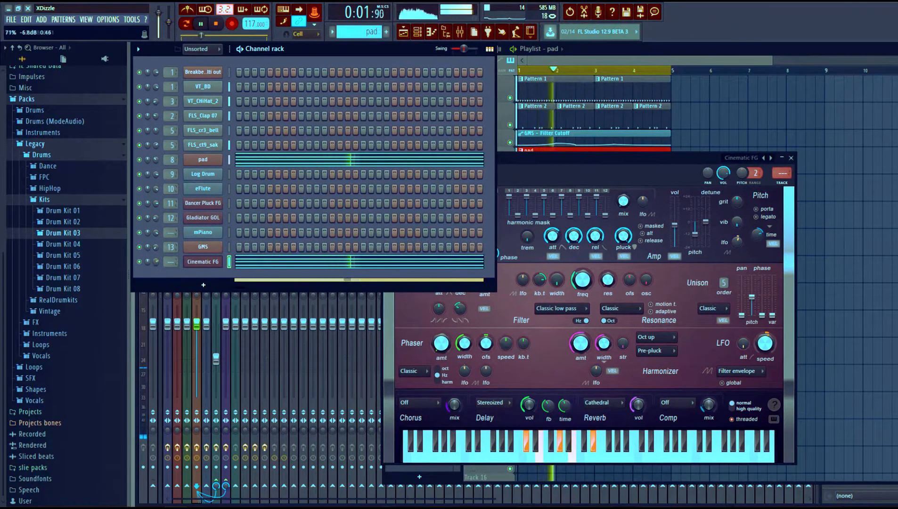
Audition the following Harmless presets during playback and settle on CS-80 Epic FG.
click(772, 158)
key(space)
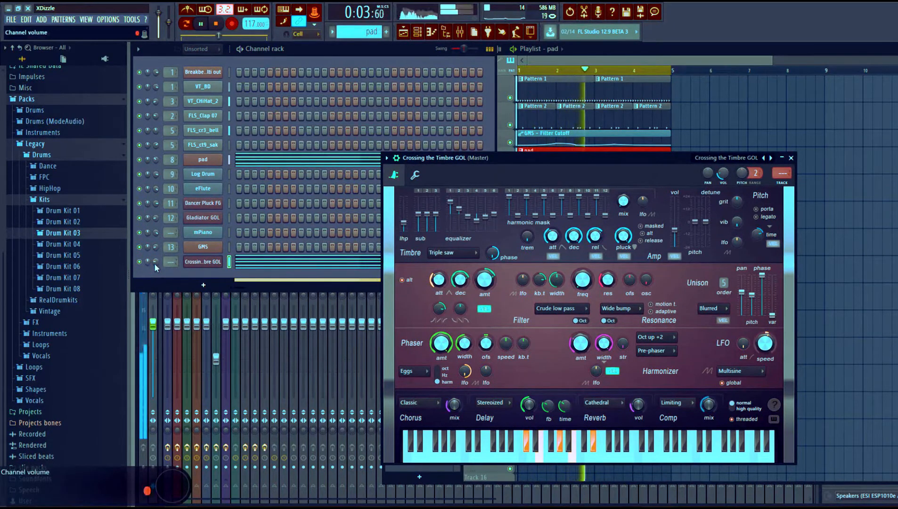
click(771, 158)
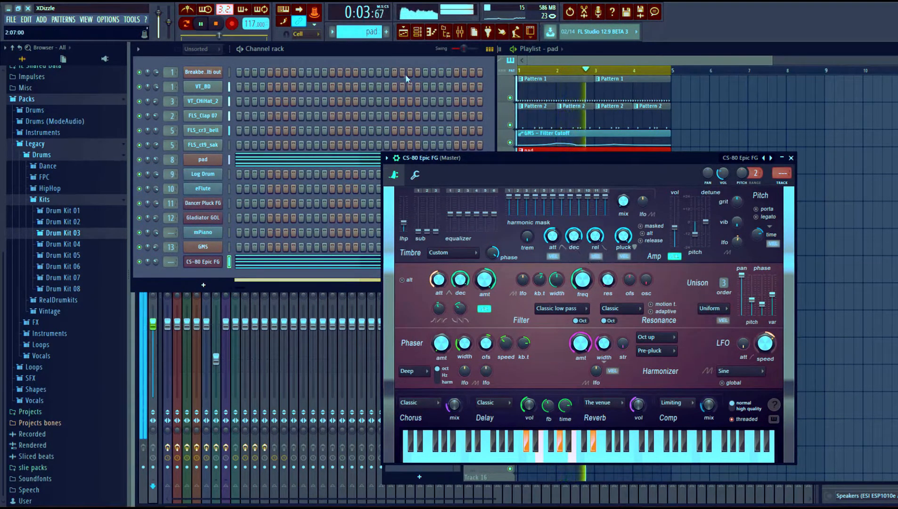
Stop playback, open the pad channel's notes in the piano roll, select them all and ungroup them.
click(298, 161)
key(space)
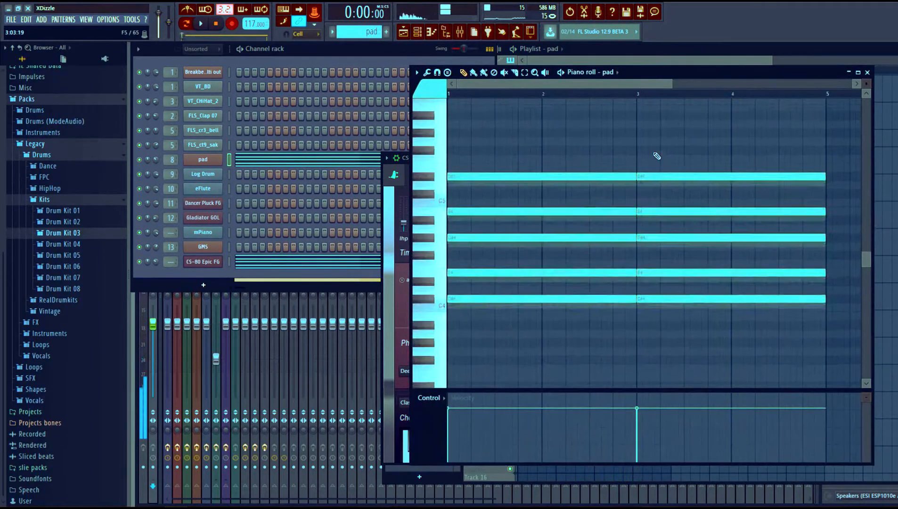
scroll(657, 156, up, 2)
drag(645, 78, 580, 93)
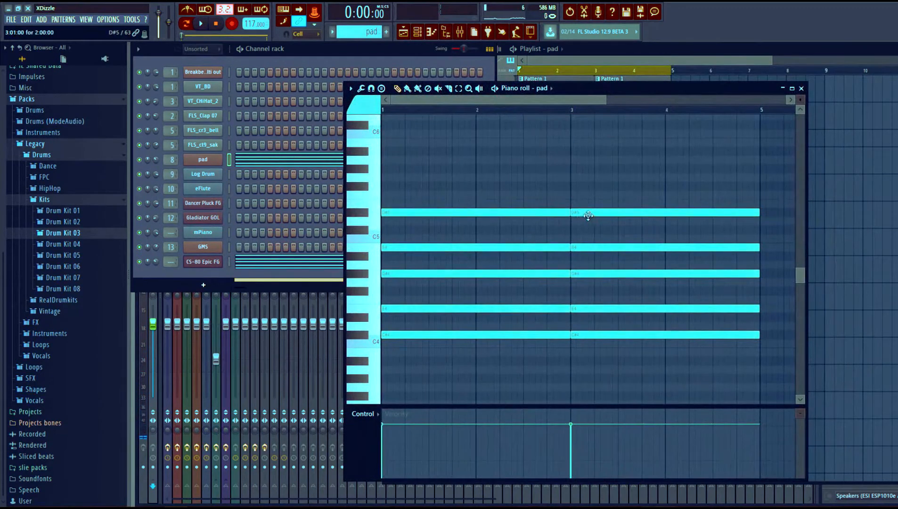
drag(778, 358, 385, 174)
click(350, 88)
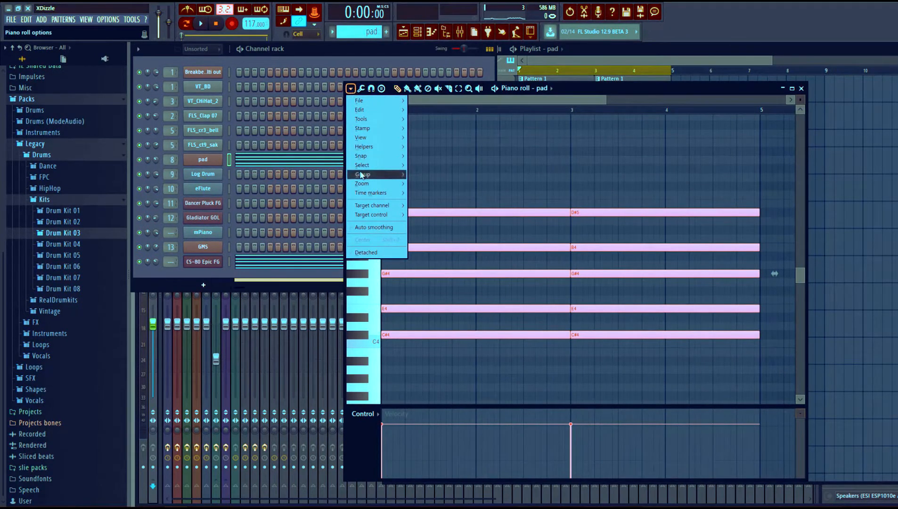
click(450, 185)
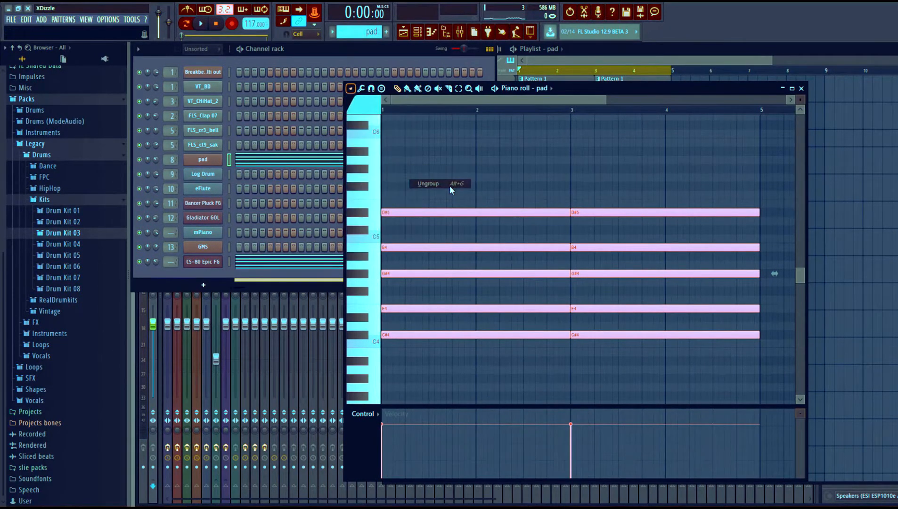
right_click(512, 309)
right_click(521, 274)
click(539, 197)
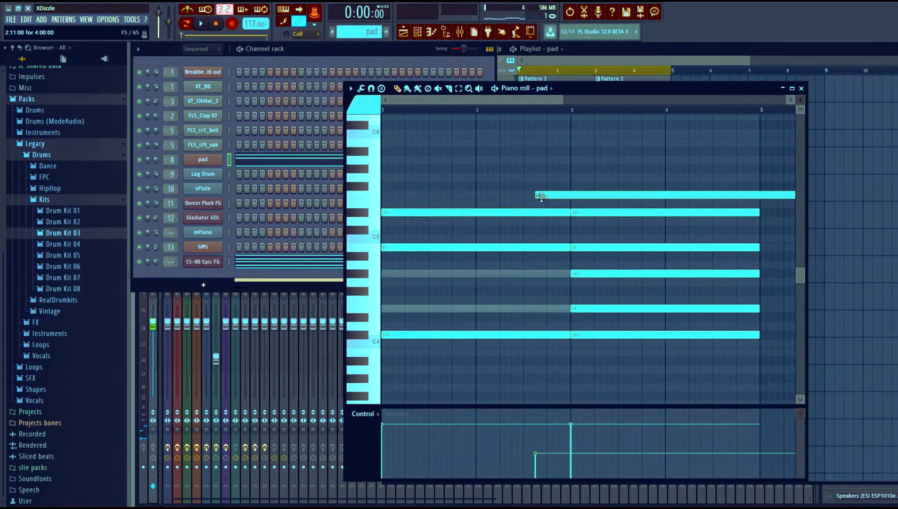
right_click(541, 196)
key(ctrl+z)
key(ctrl+alt+z)
key(ctrl+alt+z)
key(ctrl+alt+z)
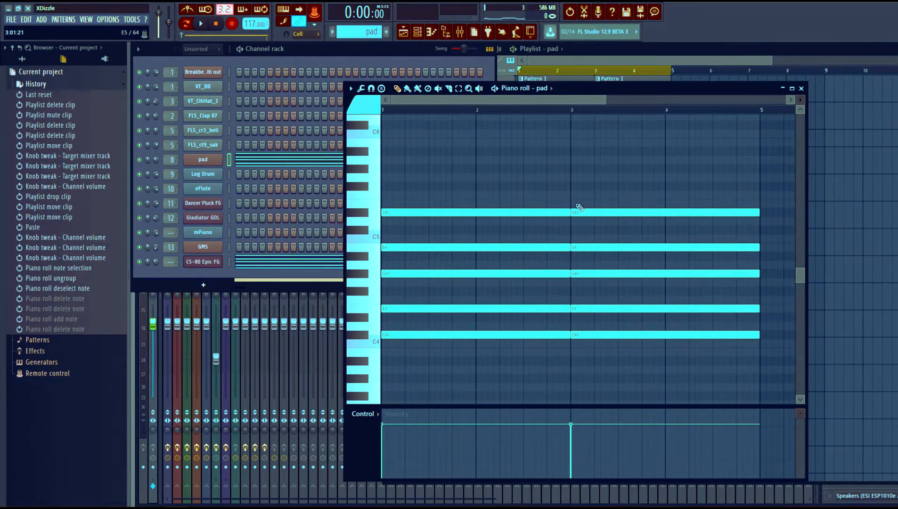
During playback, raise the pad's B4 note at bar 3 to C#5 and its E4 note at bar 1 to F#4.
key(space)
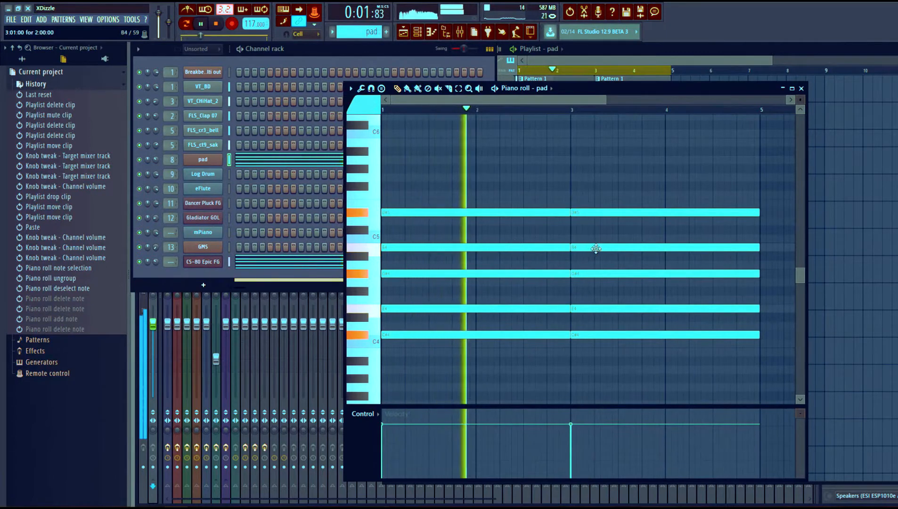
drag(596, 249, 597, 239)
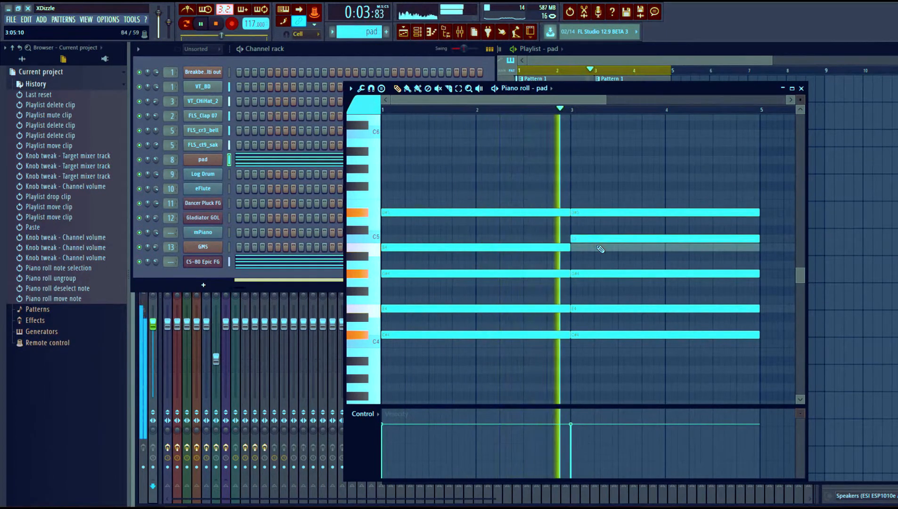
drag(598, 239, 599, 230)
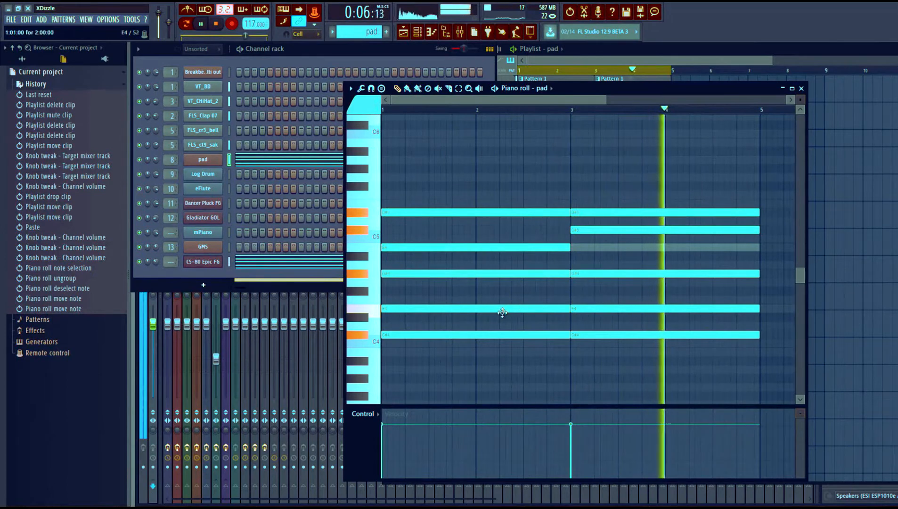
drag(502, 312, 504, 288)
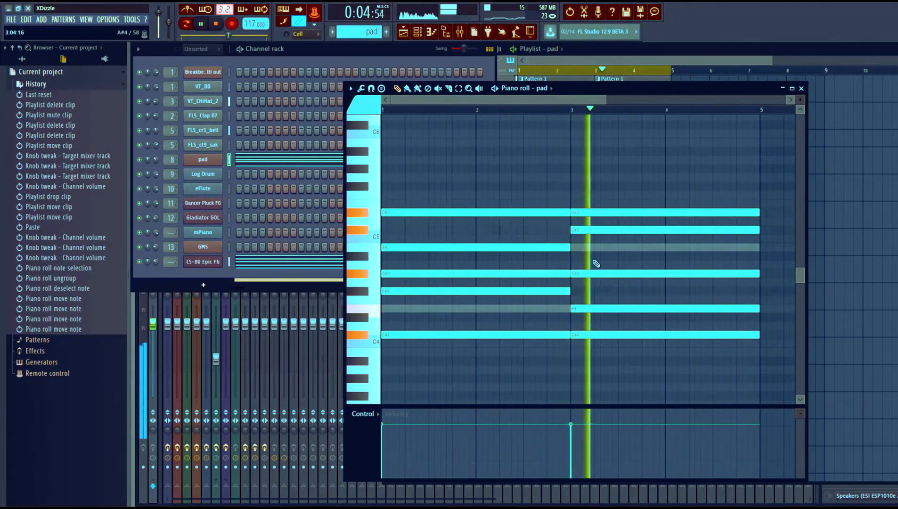
Stop playback, open the CS-80 Epic FG channel's notes in the piano roll, select them all and ungroup them.
click(293, 267)
key(space)
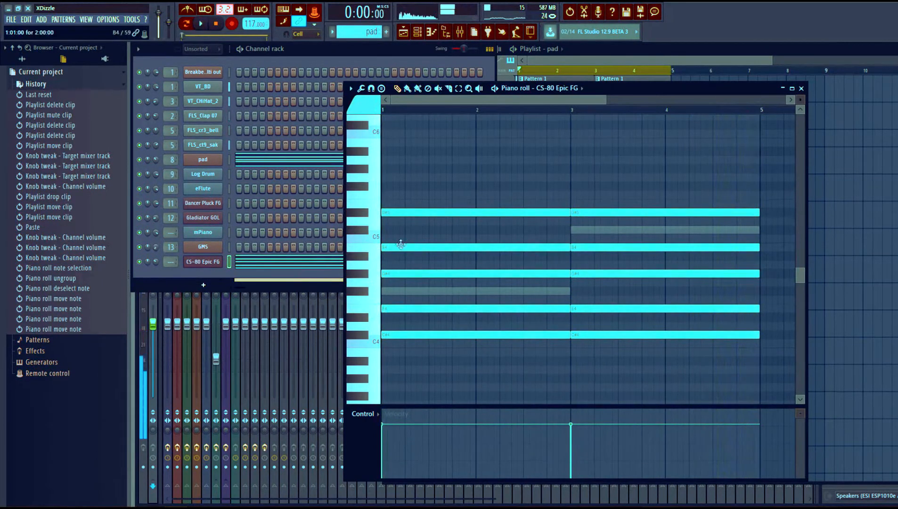
drag(507, 165, 674, 360)
click(351, 88)
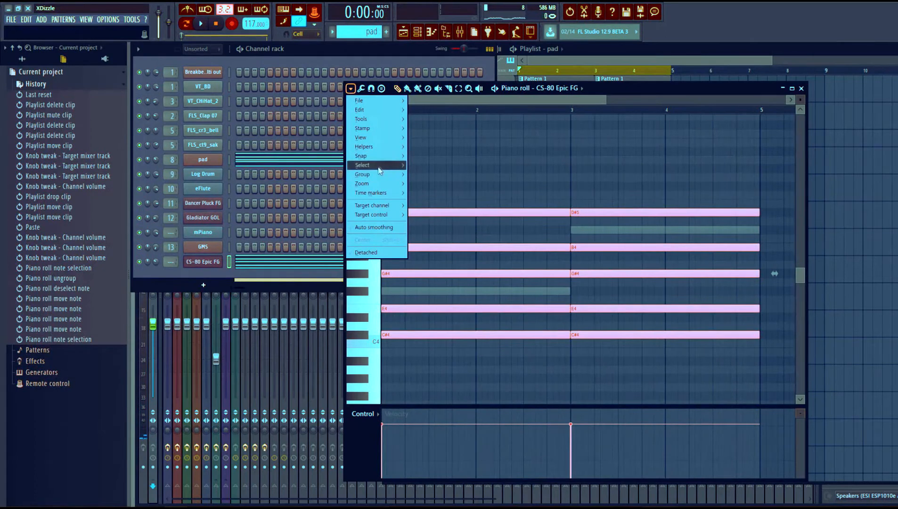
click(446, 184)
click(504, 180)
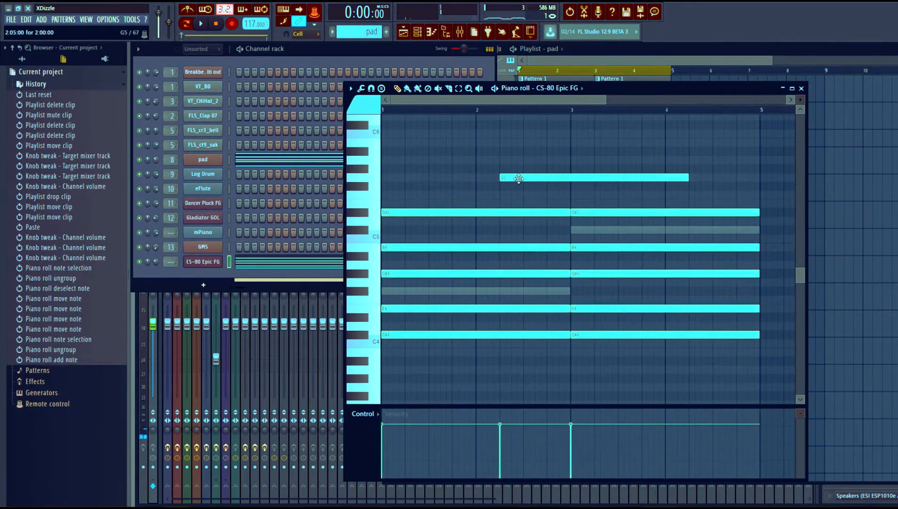
right_click(515, 180)
During playback, start the CS-80 Epic FG channel's bar 3 D#5 note one beat earlier, ending at bar 5, and raise it to F#5.
key(space)
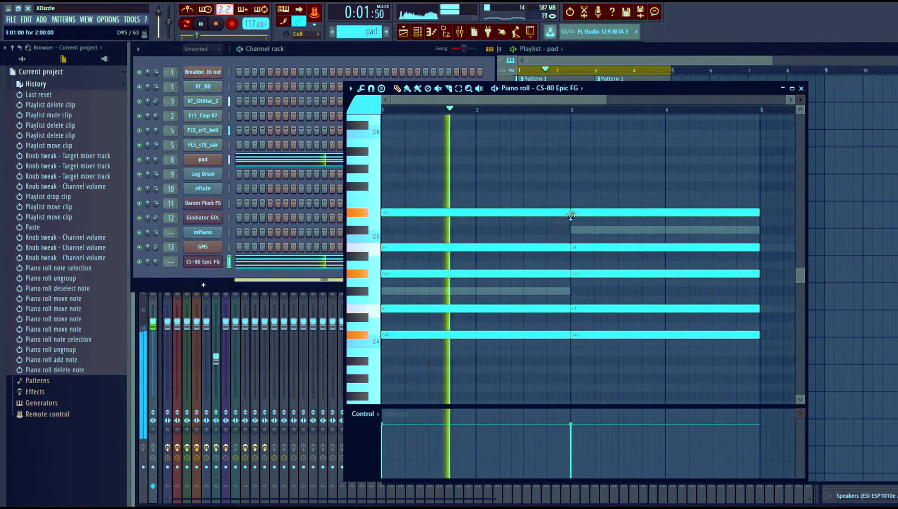
drag(593, 212, 545, 213)
drag(717, 197, 744, 197)
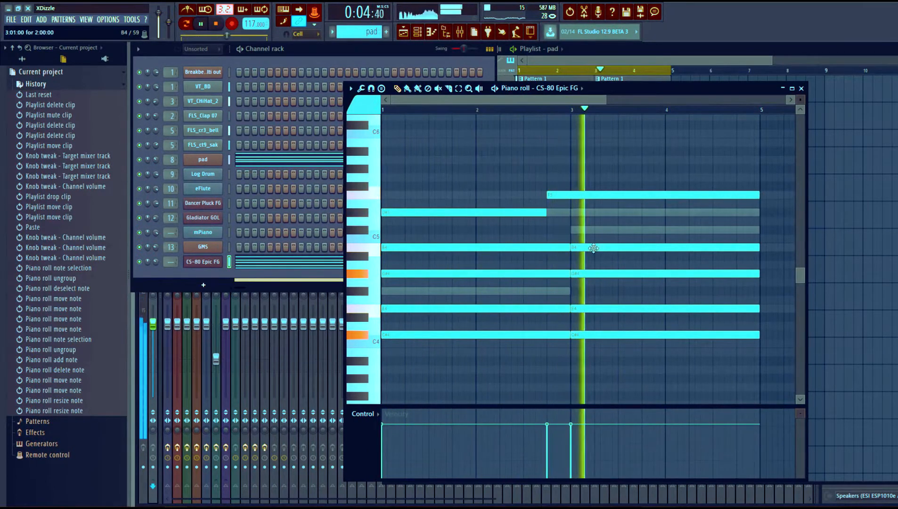
key(space)
key(space)
drag(568, 194, 568, 186)
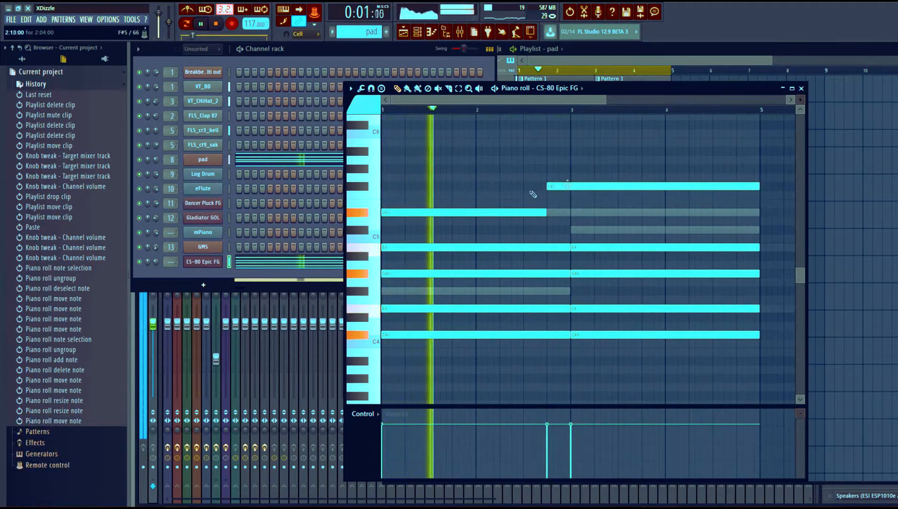
Adjust the CS-80 Epic FG and pad channel volumes during playback, and raise the highest CS-80 note to G5.
drag(155, 262, 155, 260)
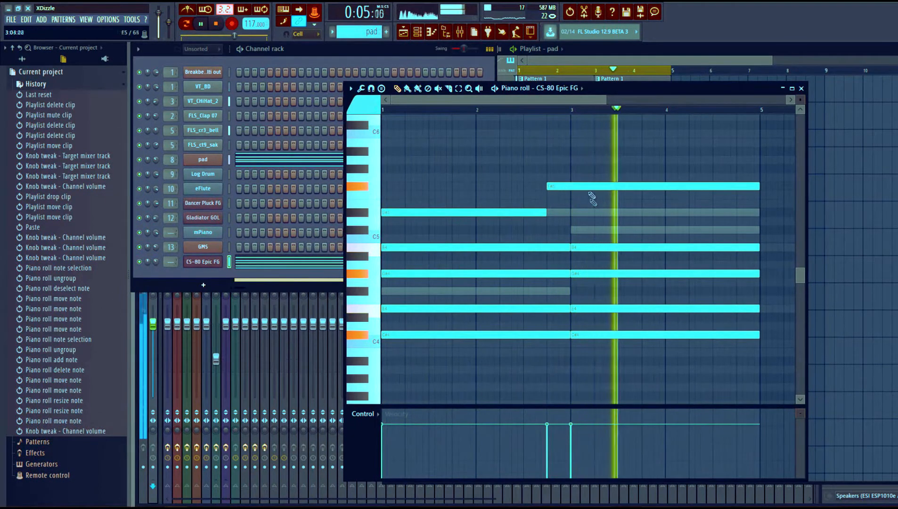
drag(587, 184, 588, 176)
key(space)
key(space)
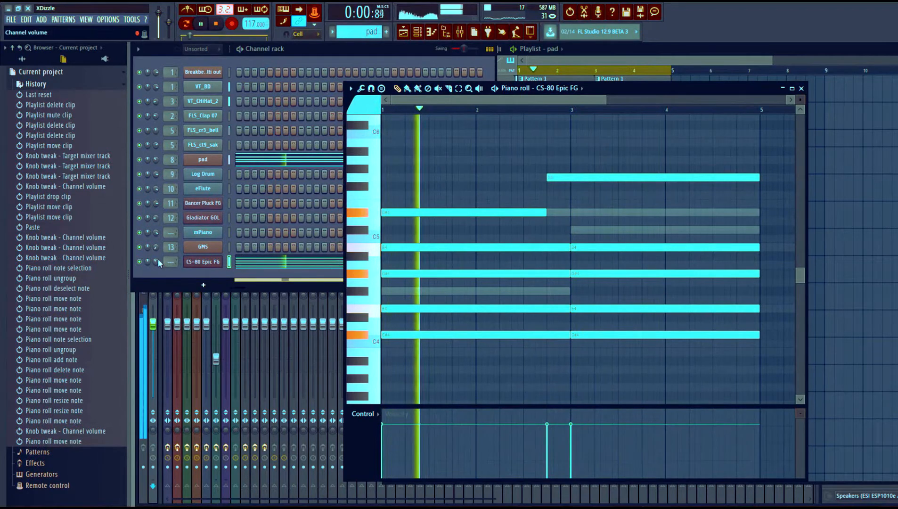
drag(156, 160, 158, 160)
scroll(157, 161, down, 3)
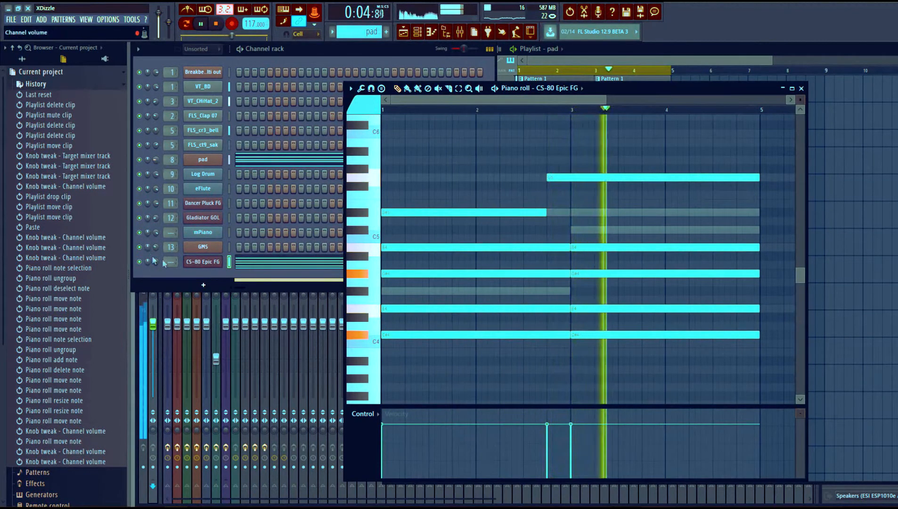
Lower the highest CS-80 Epic FG note to F#5, and return it to D#5 from bar 3 to bar 5.
click(579, 178)
drag(579, 178, 580, 187)
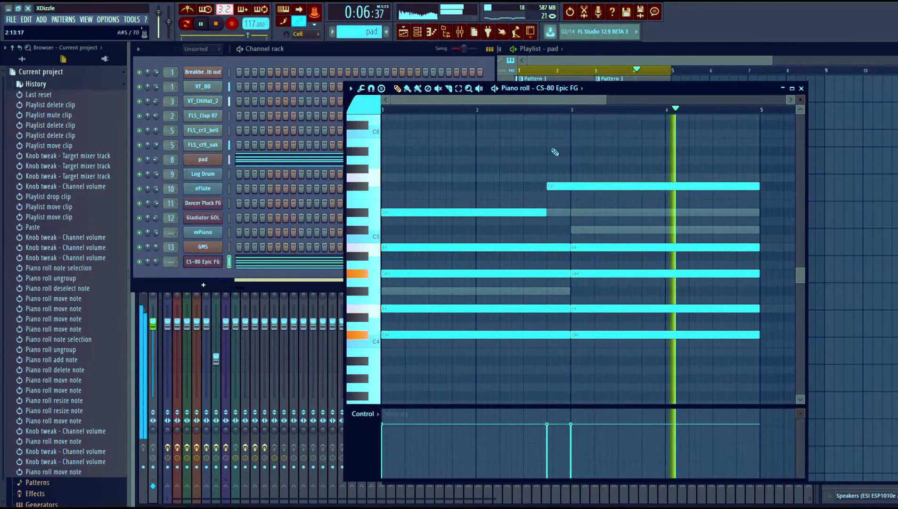
click(545, 111)
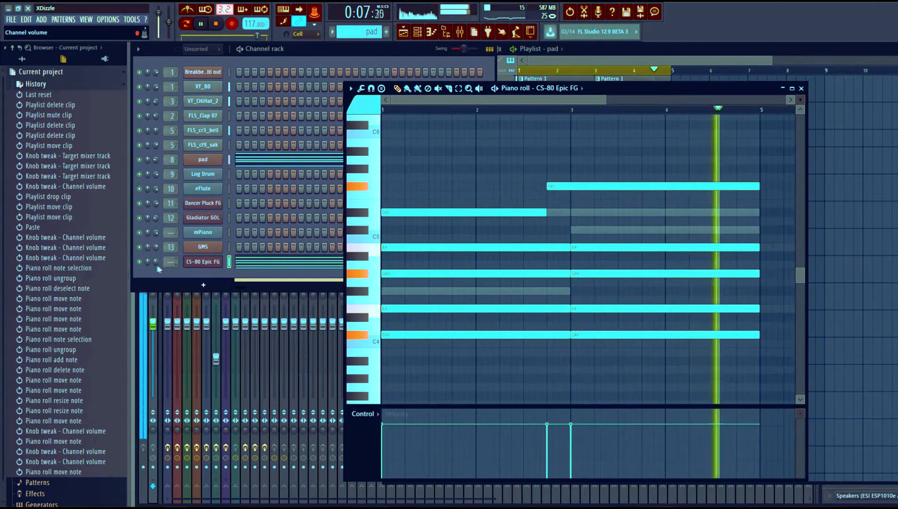
drag(566, 189, 569, 215)
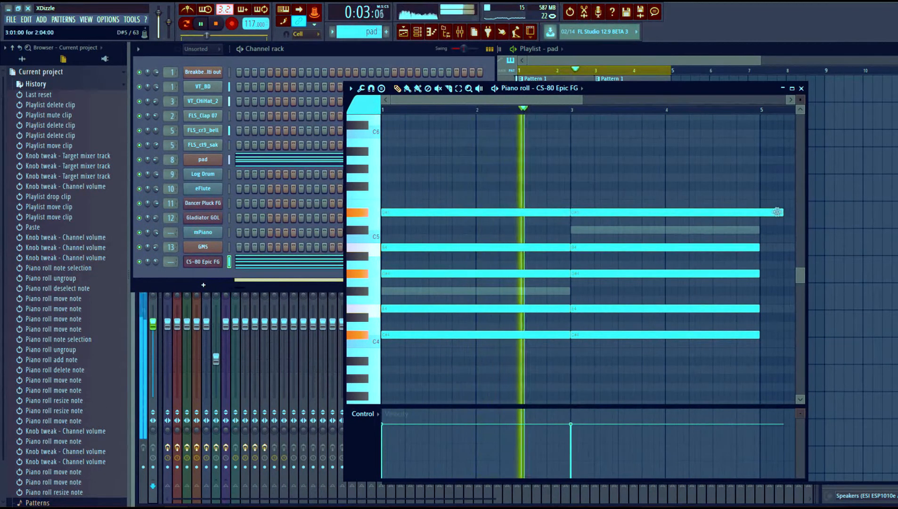
drag(780, 213, 759, 211)
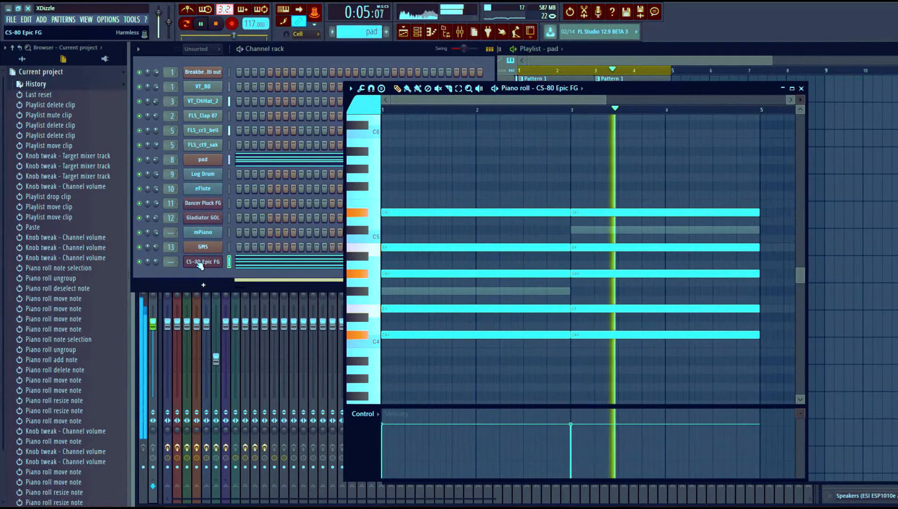
Stop playback, route the CS-80 Epic FG channel to mixer track 14 and name that track "2nd pad".
key(space)
click(191, 266)
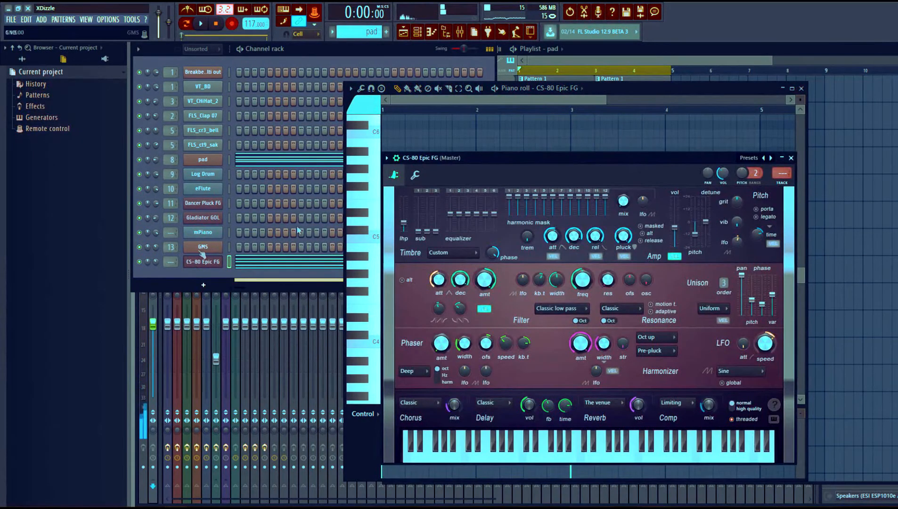
click(462, 33)
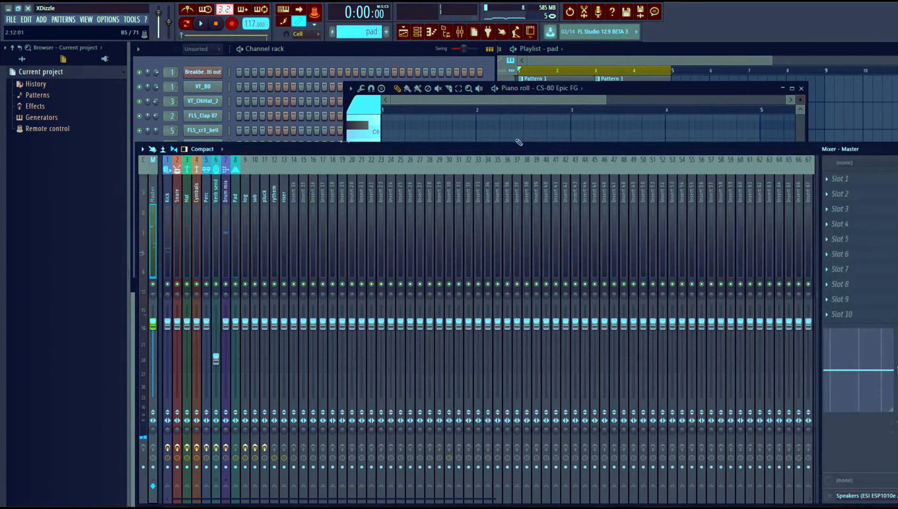
drag(341, 155, 341, 264)
scroll(782, 176, up, 15)
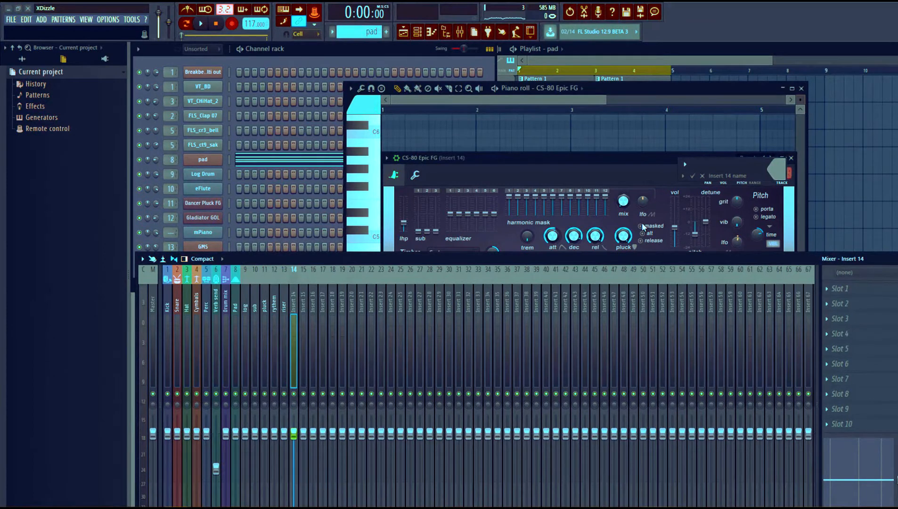
text(2nd pad)
key(Return)
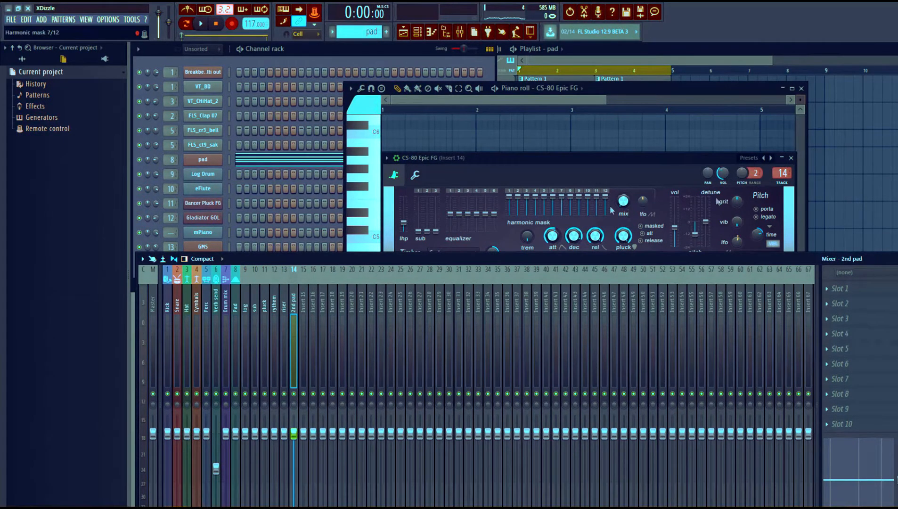
During playback, add Fruity parametric EQ 2 to slot 4 of the 2nd pad track and cut the lows with its band 1 low shelf.
key(space)
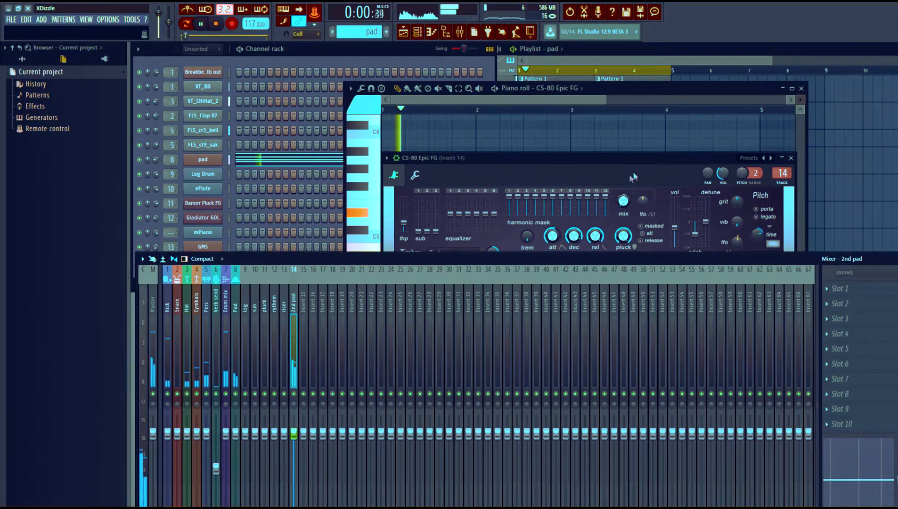
click(851, 334)
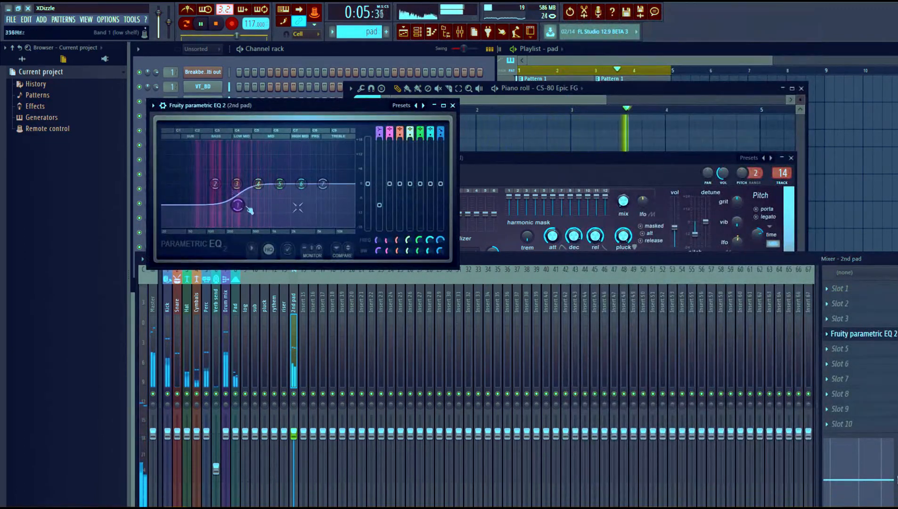
drag(250, 211, 240, 213)
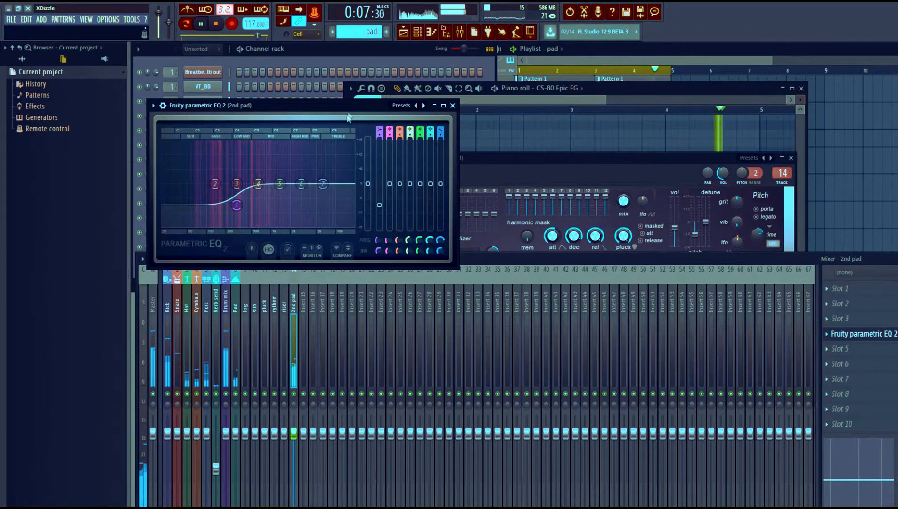
click(453, 106)
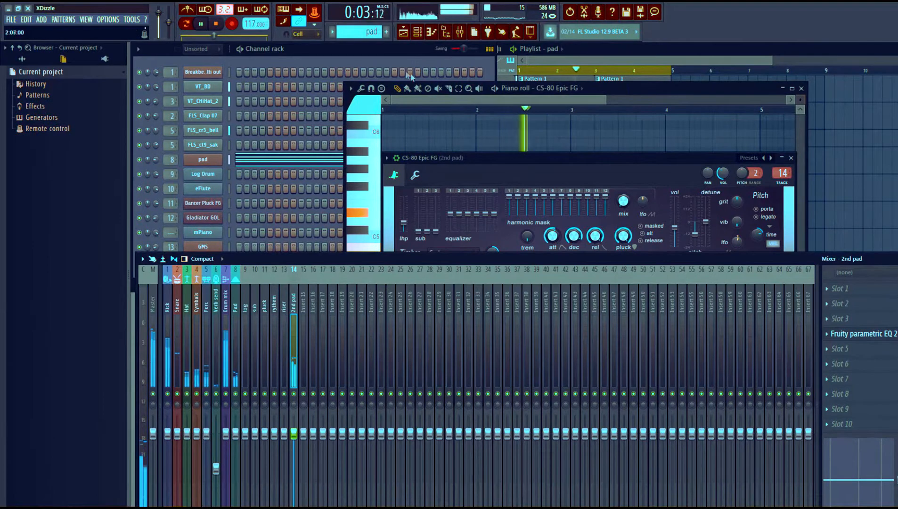
Bring the playlist to the front, stop playback and place the Log Drum and eFlute patterns at bar 1 on tracks 8 and 9.
click(404, 53)
click(580, 49)
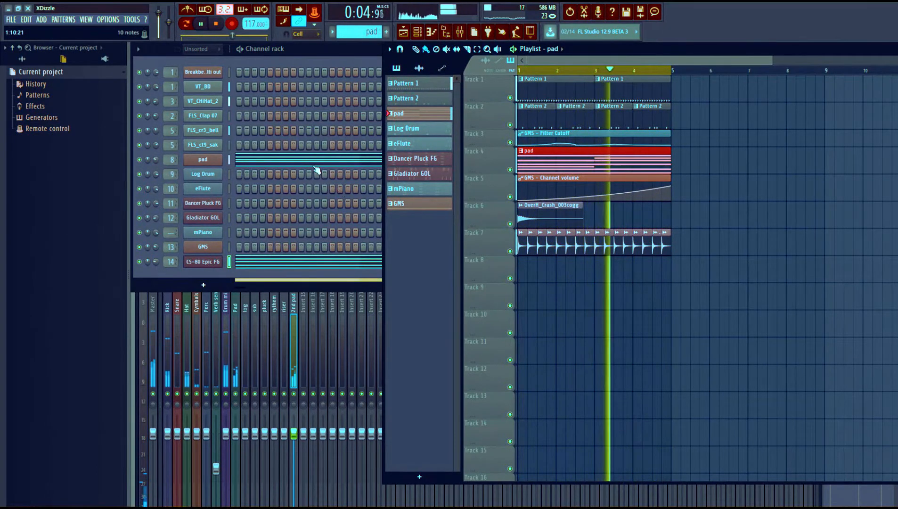
key(space)
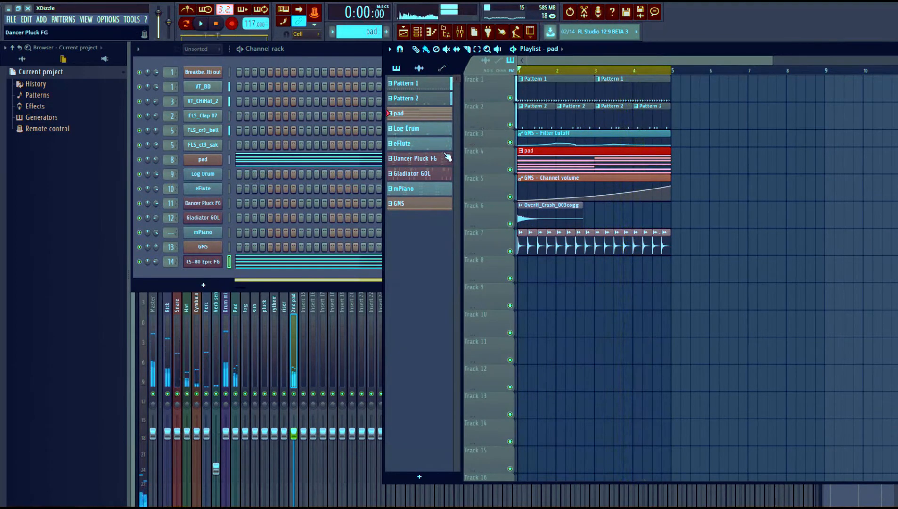
click(422, 143)
click(422, 128)
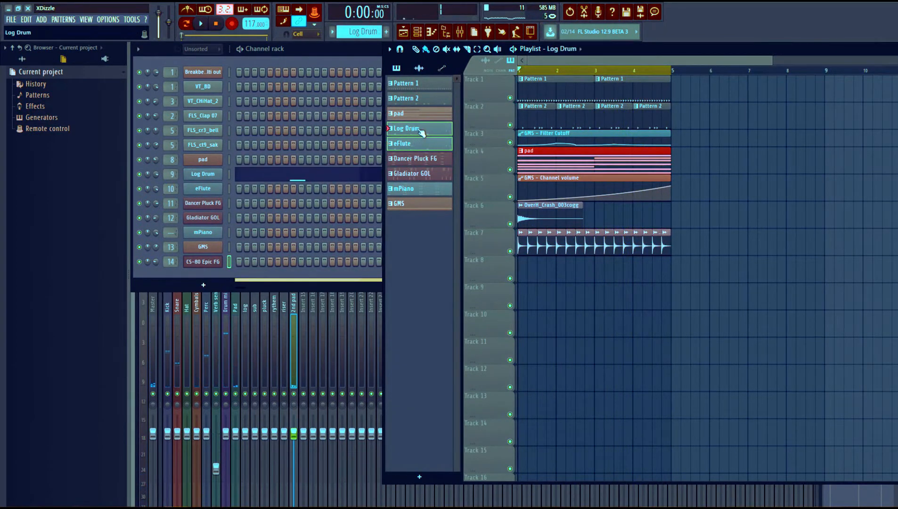
drag(419, 135, 524, 262)
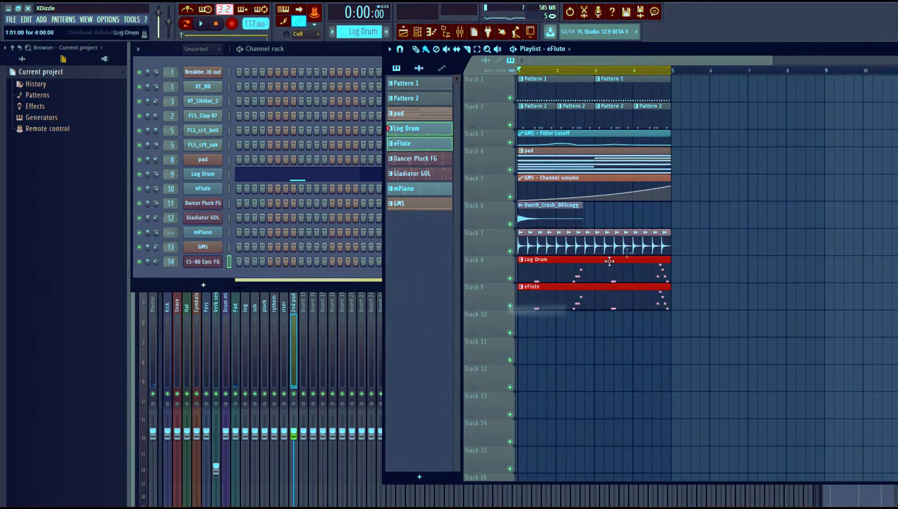
Adjust the eFlute channel's volume during playback and place the Gladiator GOL pattern at bar 1 on track 10.
key(space)
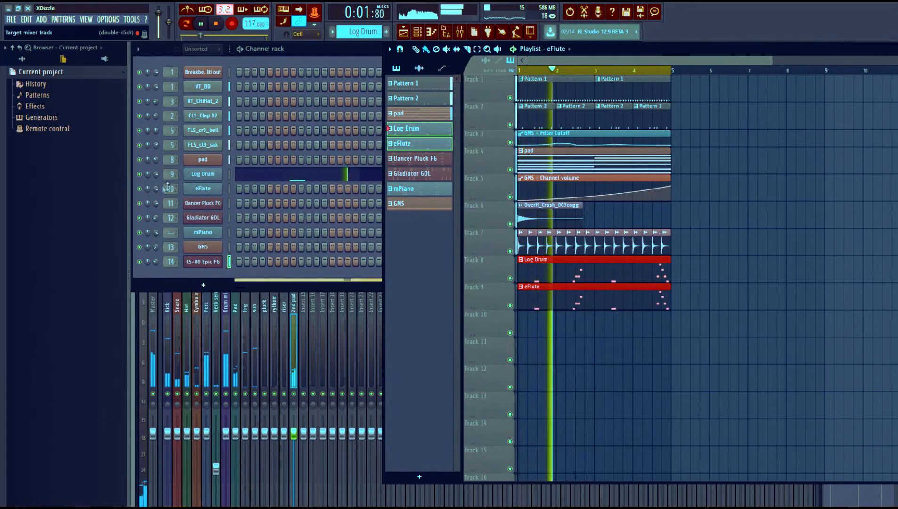
mouse_move(157, 188)
mouse_down()
mouse_move(158, 177)
mouse_move(155, 189)
mouse_up()
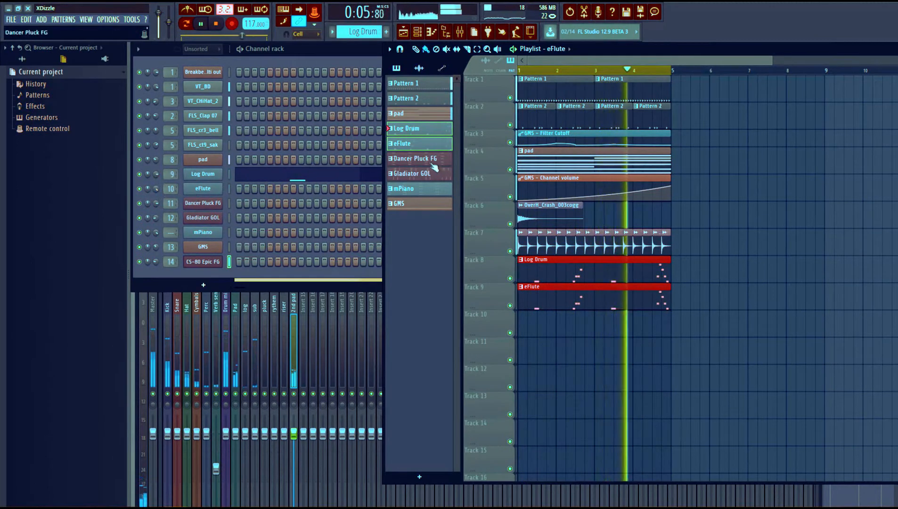
click(411, 160)
drag(411, 174, 513, 314)
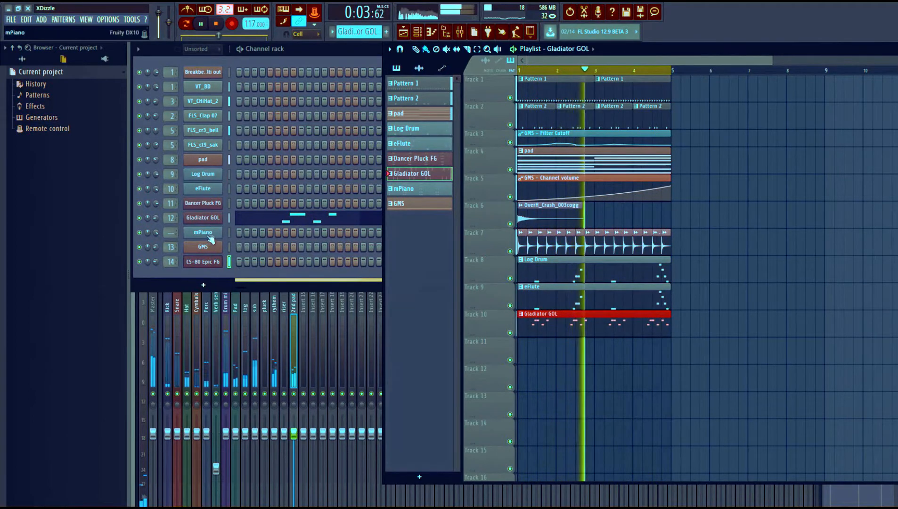
Open the Gladiator GOL channel's synth, load the Church Bells 1 FG preset and browse onward to Classic Vibes FG.
click(207, 218)
click(718, 193)
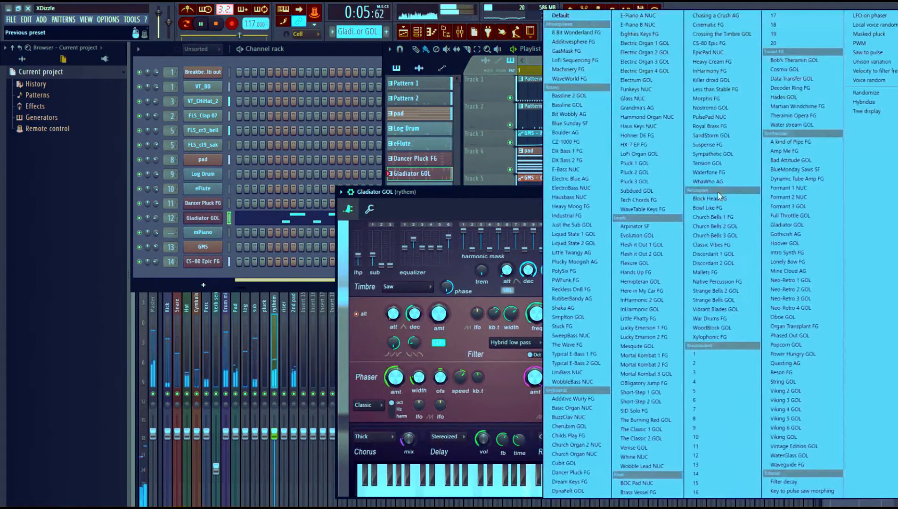
click(712, 218)
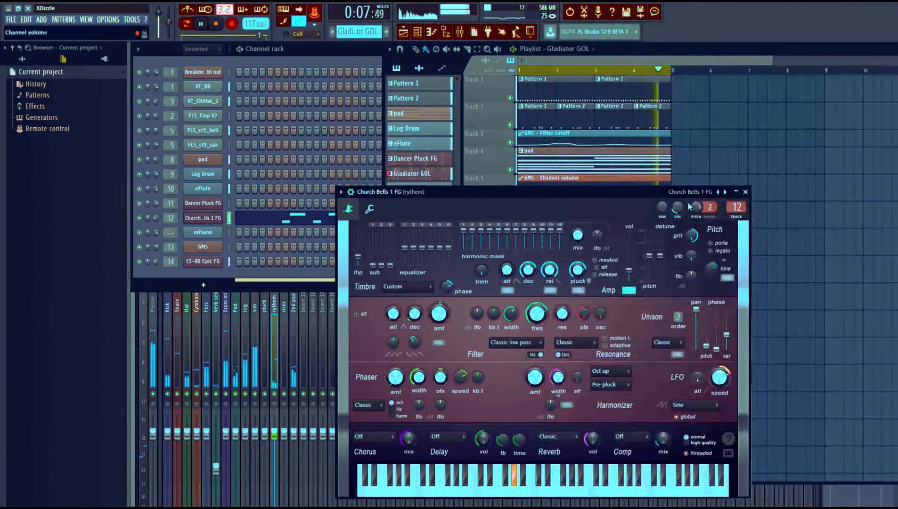
click(719, 192)
drag(619, 190, 652, 300)
click(758, 266)
click(748, 299)
Audition the Classic Vibes FG sound in the mix and raise its channel volume.
key(space)
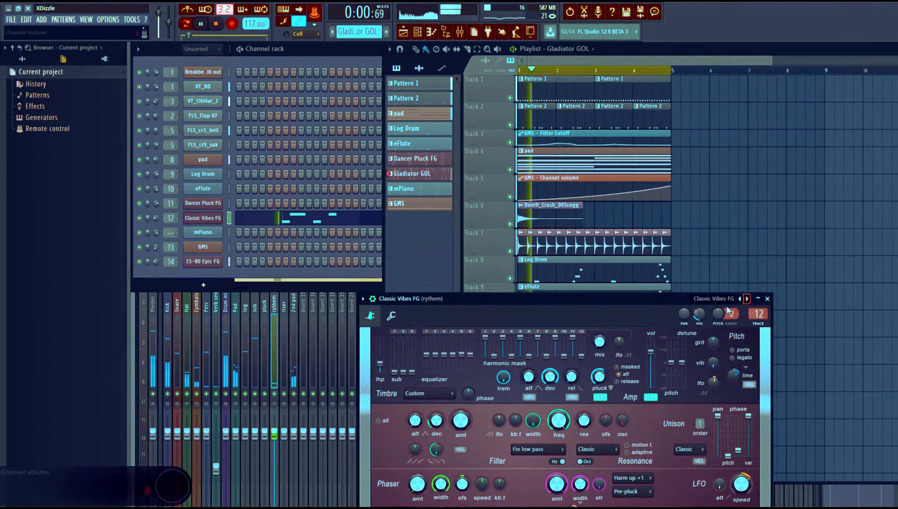
drag(597, 299, 594, 352)
key(space)
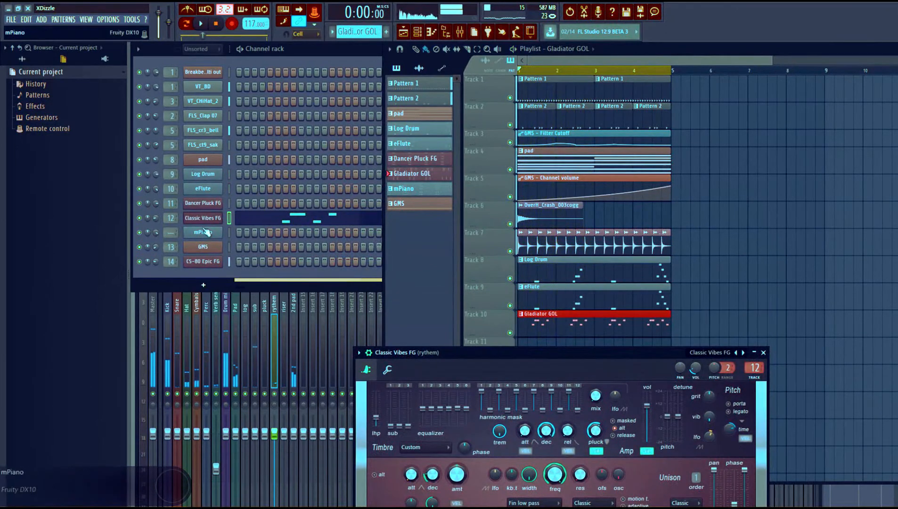
click(157, 231)
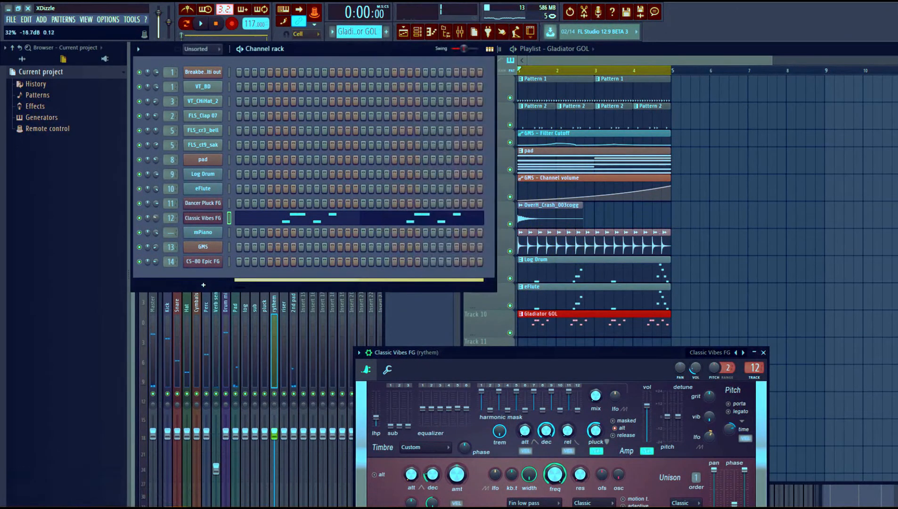
key(space)
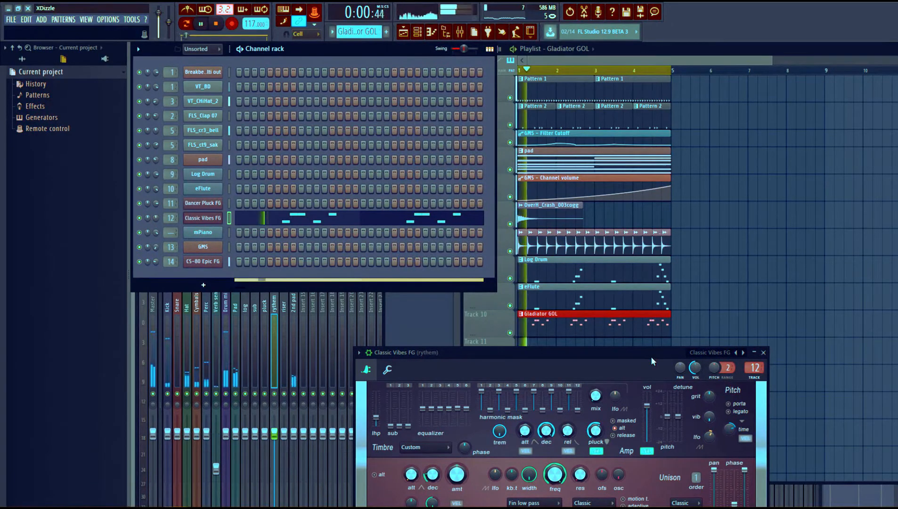
drag(650, 356, 620, 352)
key(space)
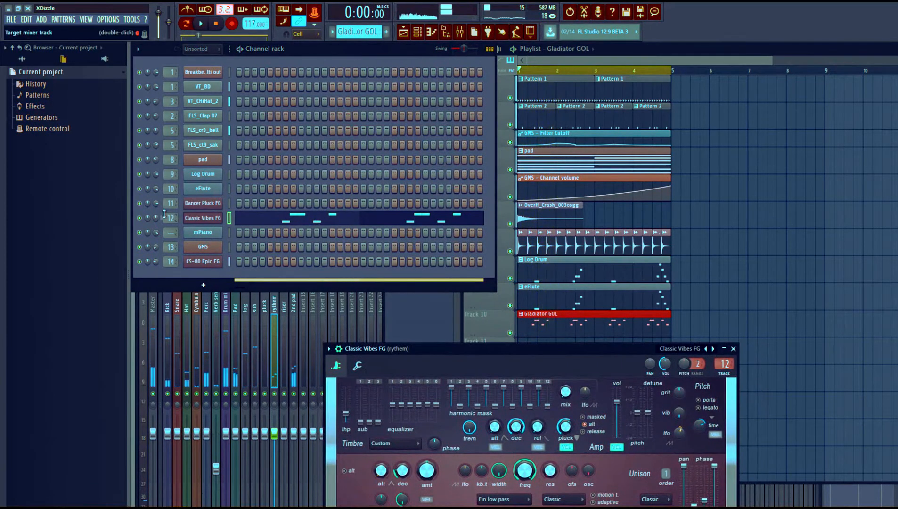
Check the Classic Vibes FG notes in the piano roll during playback, return to the playlist and stop playback.
key(space)
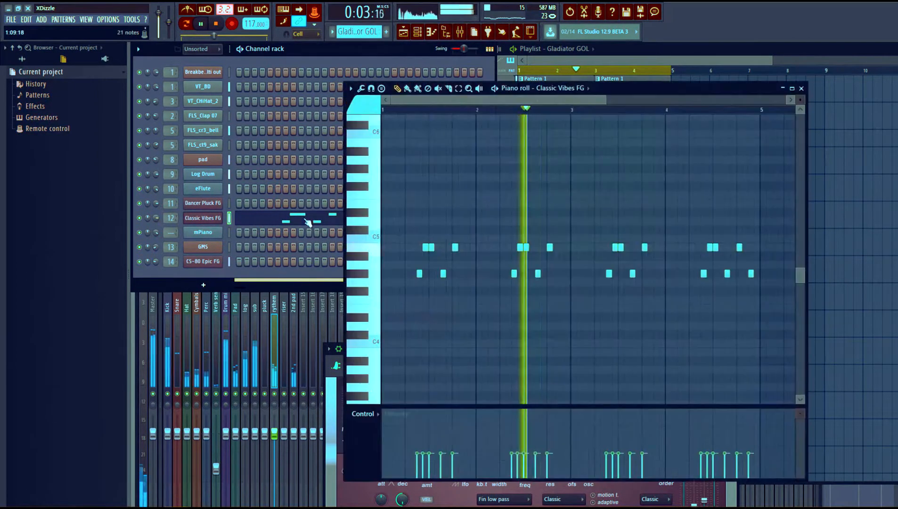
click(307, 222)
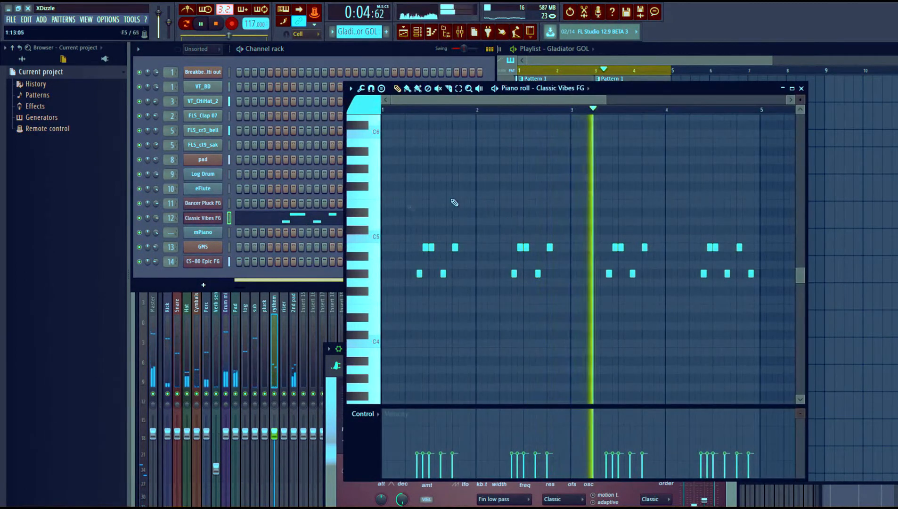
click(406, 51)
click(620, 53)
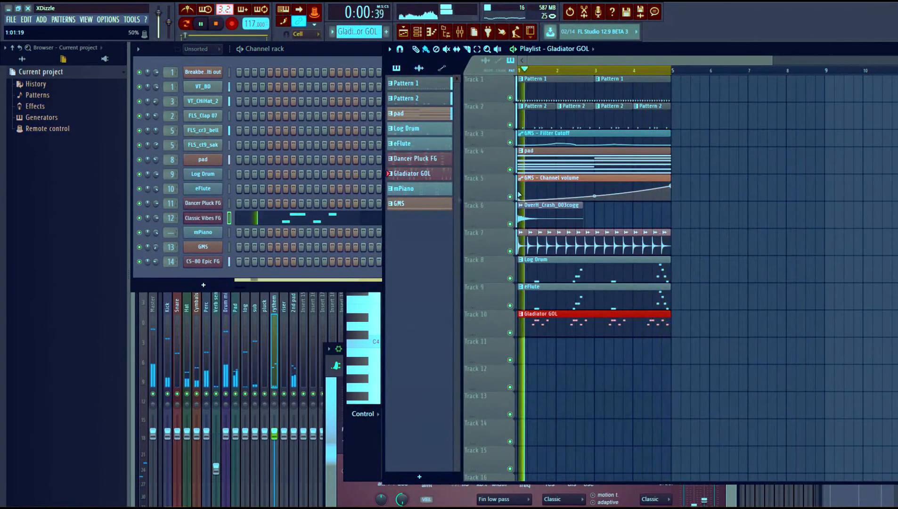
key(space)
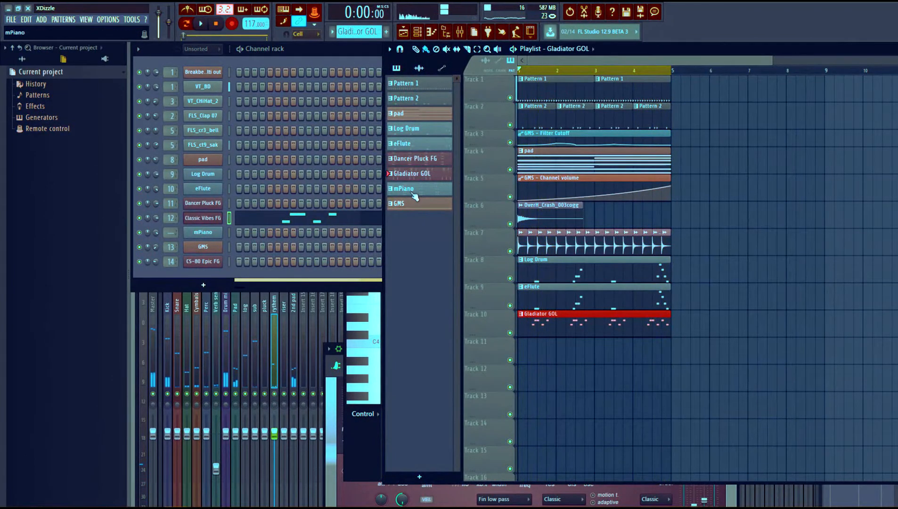
Place the GMS pattern at bar 1 on track 11, move the GMS channel volume automation to track 12 and audition it.
click(415, 190)
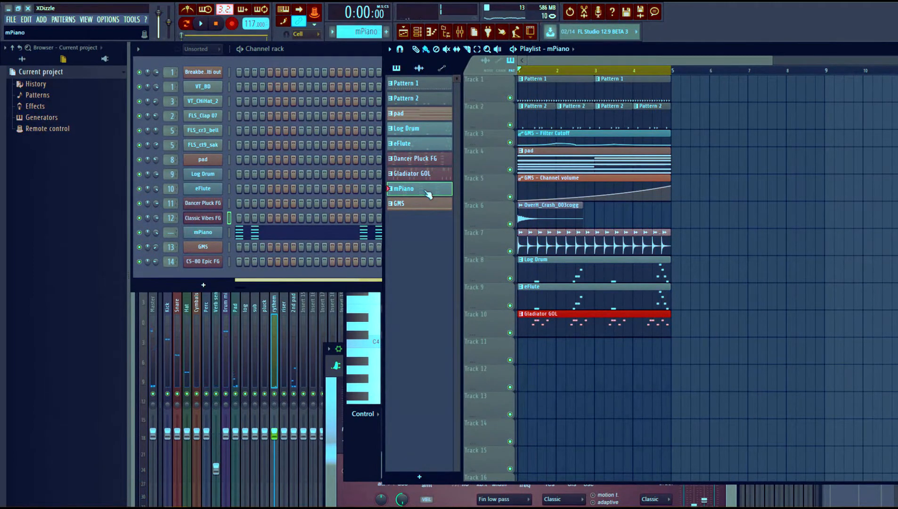
drag(416, 207, 524, 355)
drag(573, 182, 561, 369)
key(space)
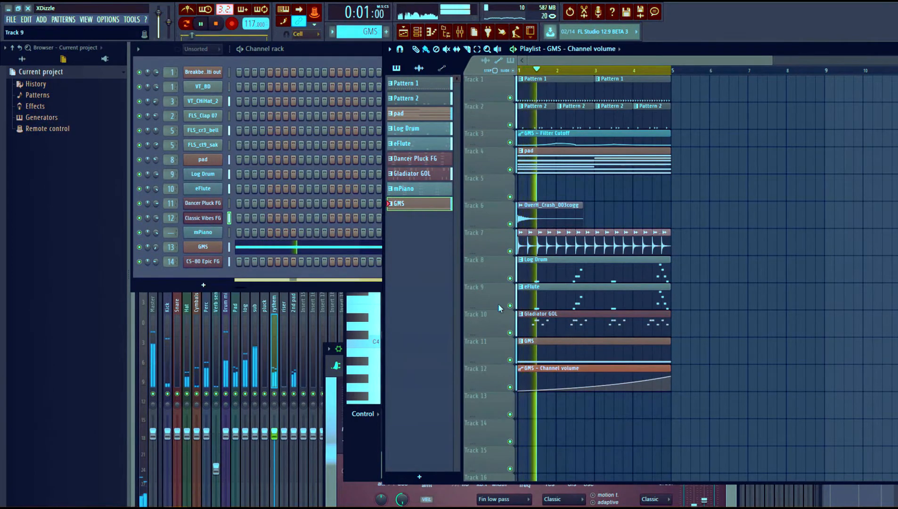
key(space)
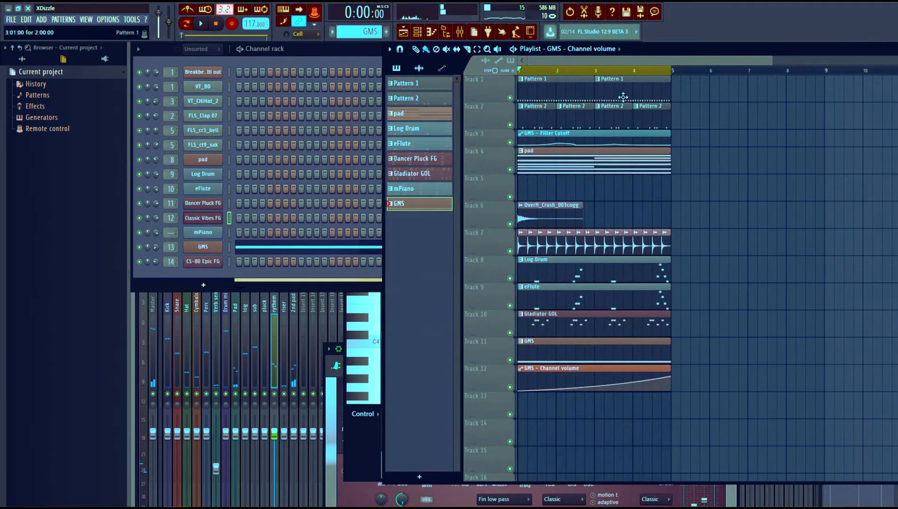
Place the Dancer Pluck FG pattern at bar 1 on track 5 and start playback.
scroll(635, 72, down, 4)
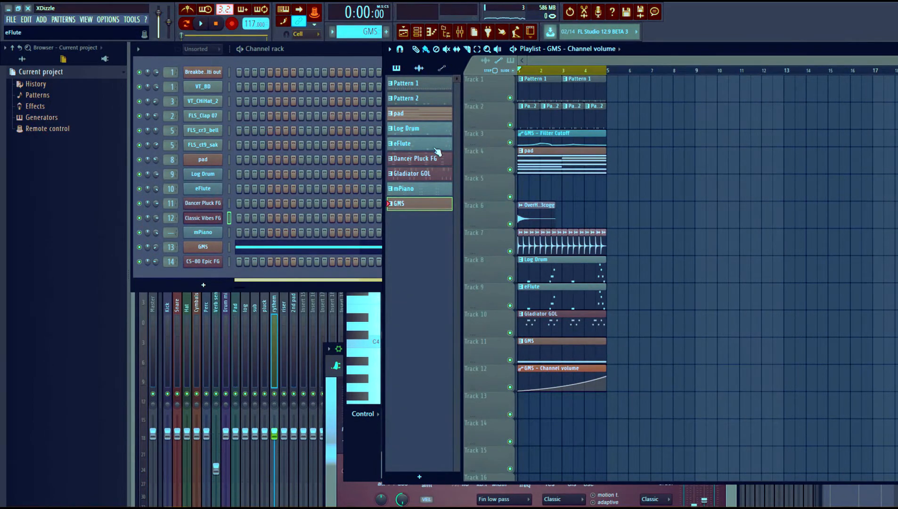
drag(411, 166, 545, 189)
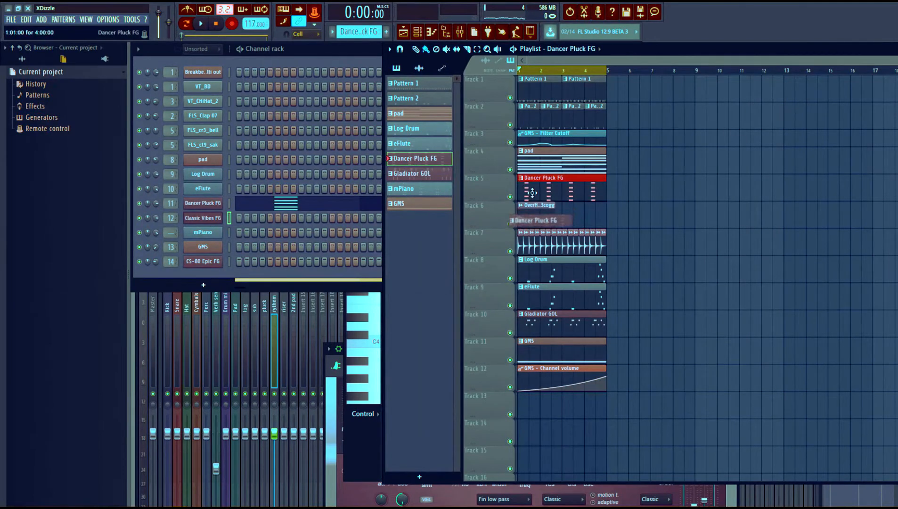
key(space)
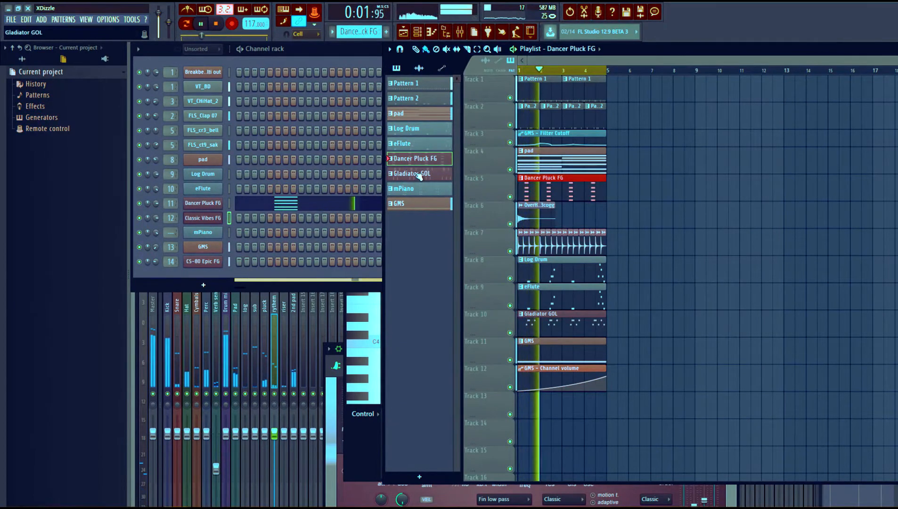
Place the mPiano pattern at bar 1 on track 13, removing the extra GMS clip from that track, and stop playback.
drag(418, 203, 526, 401)
right_click(538, 407)
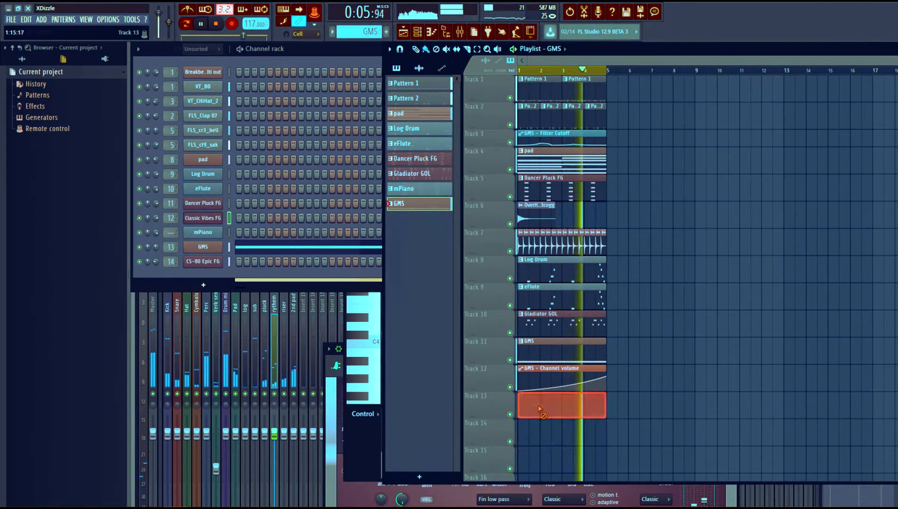
drag(419, 189, 523, 401)
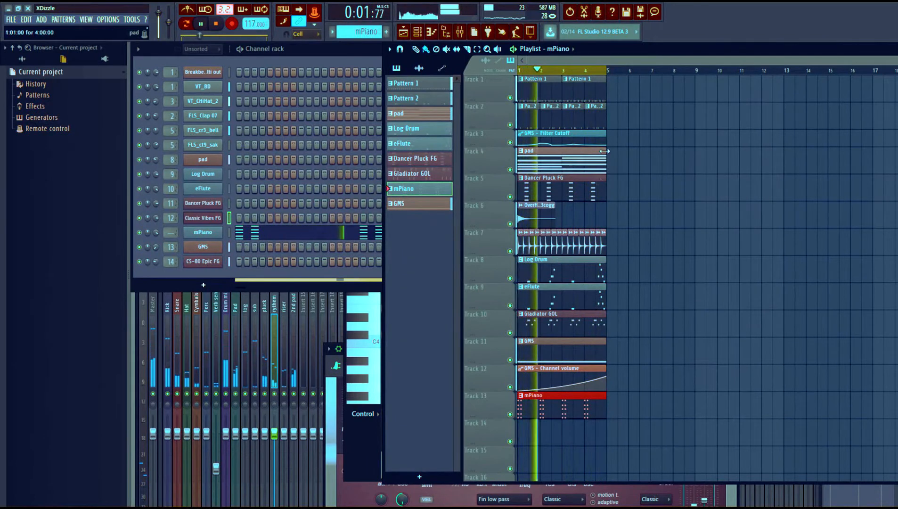
key(space)
Select all clips in bars 1 to 4 across tracks 1 to 13 and duplicate them three times in sequence.
drag(630, 445, 518, 76)
click(608, 215)
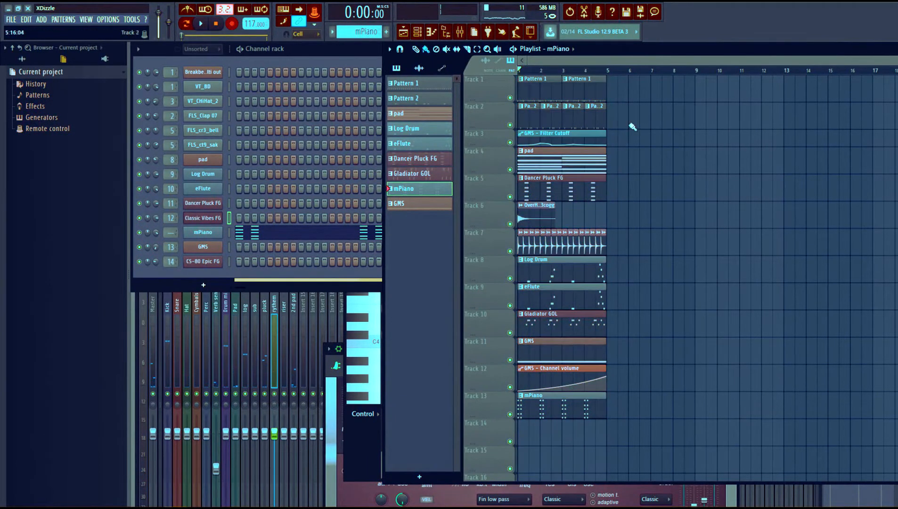
drag(646, 456, 517, 76)
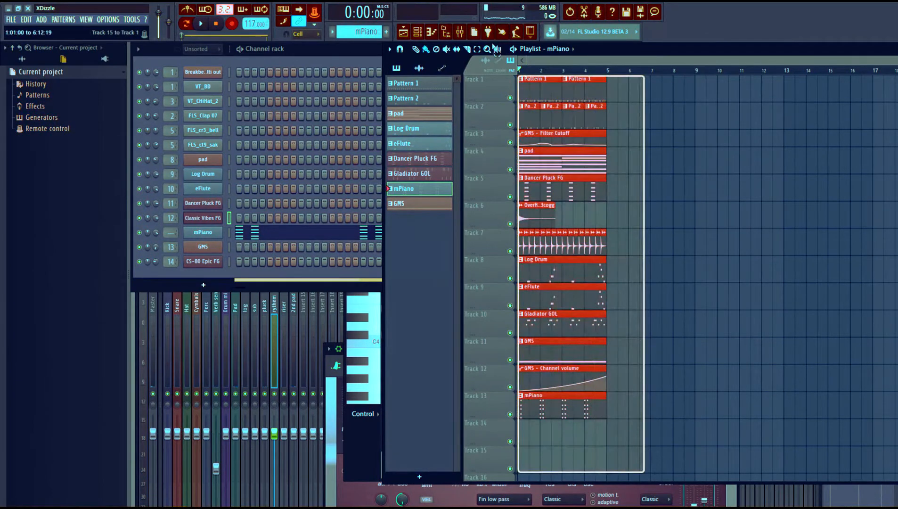
key(ctrl+b)
key(ctrl+b)
key(ctrl+b)
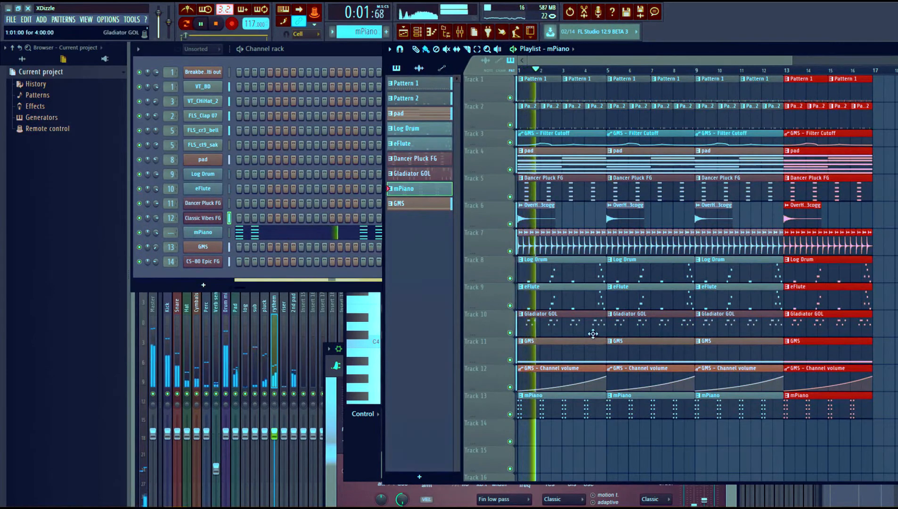
During playback, delete the GMS and GMS channel volume clips before bar 13 and the crash clips at bars 5 and 9.
key(space)
right_click(580, 372)
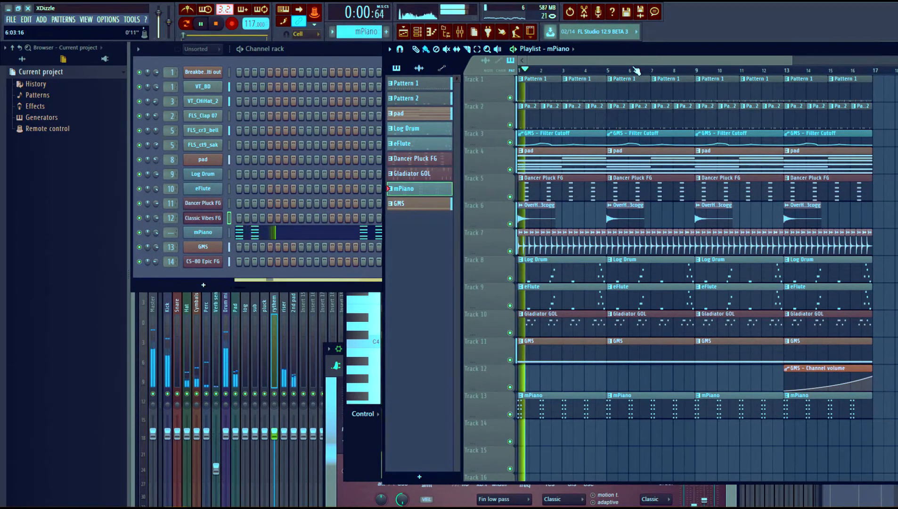
scroll(635, 72, down, 3)
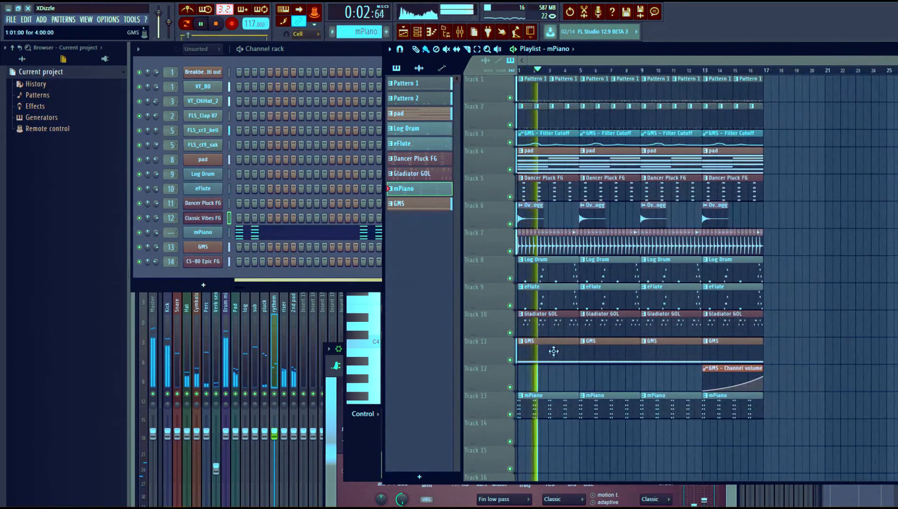
right_click(554, 351)
right_click(608, 352)
key(space)
key(space)
right_click(659, 350)
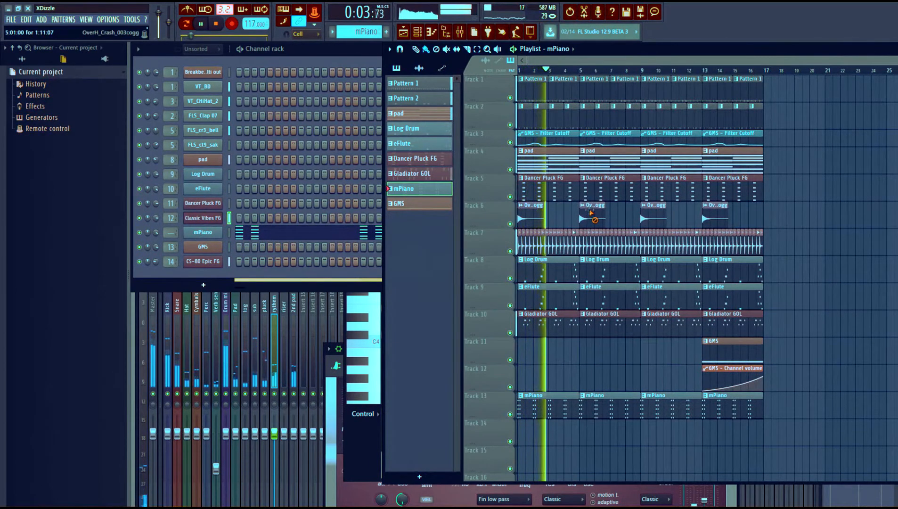
right_click(593, 217)
right_click(656, 216)
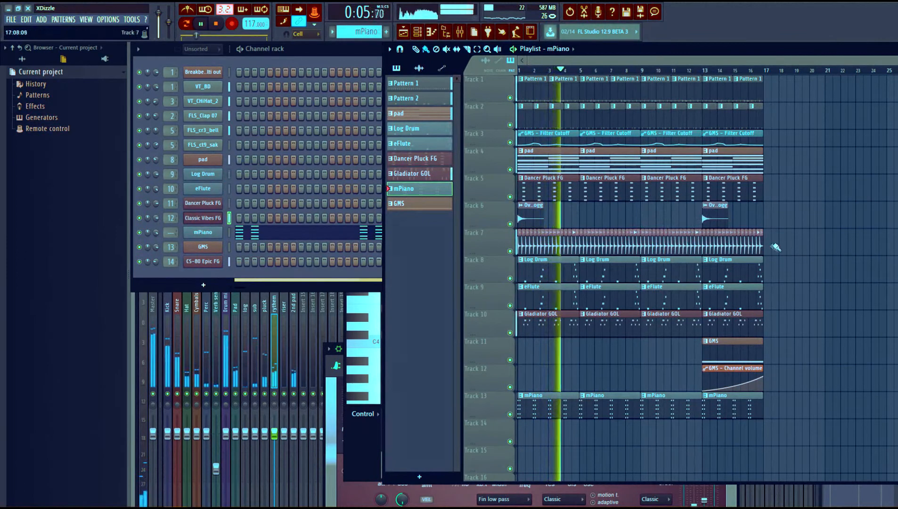
Open the Overhead Ridebell2_002ogg sample's channel settings, lower its volume to about 6% and close them.
drag(790, 254, 516, 201)
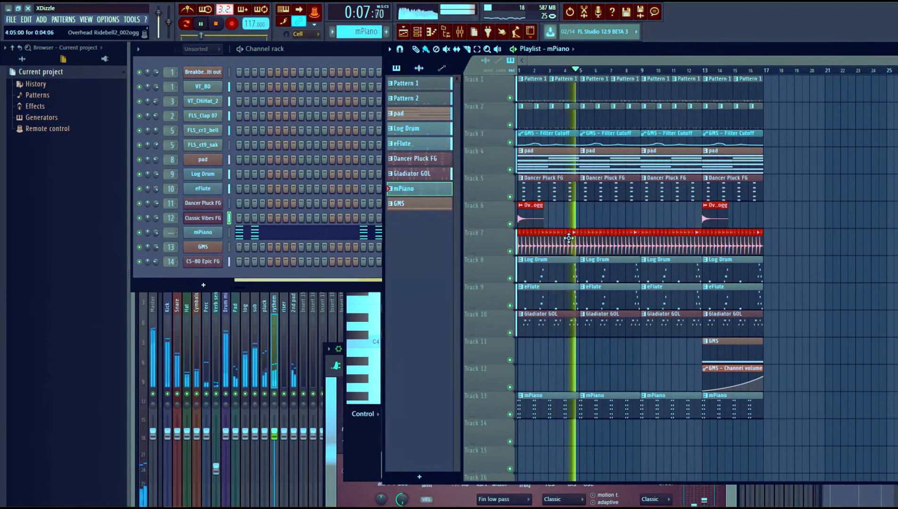
double_click(569, 238)
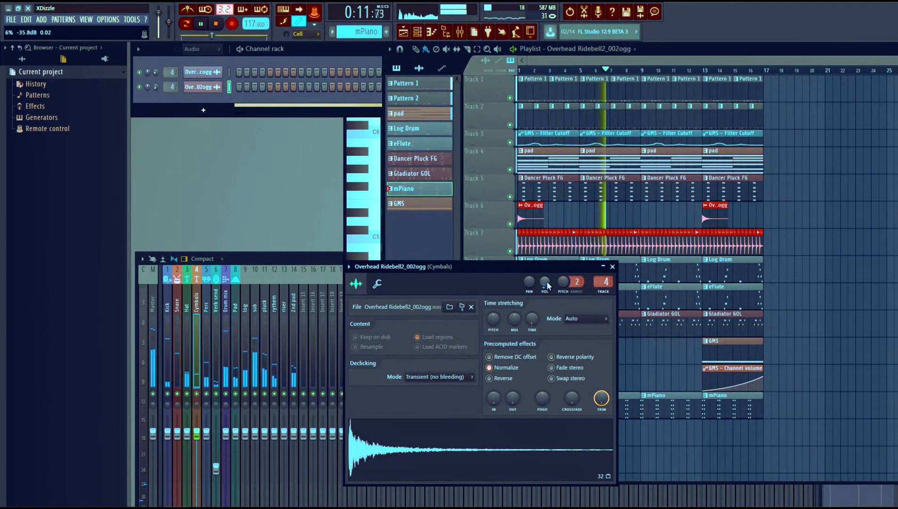
click(612, 266)
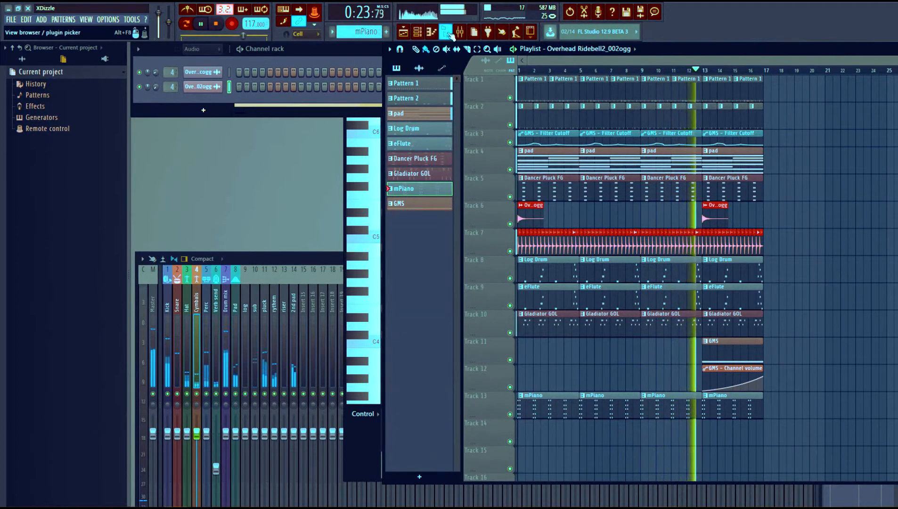
Delete the crash clip at bar 13 and shorten the final Pattern 1 and Pattern 2 clips to end at bar 16.
right_click(715, 214)
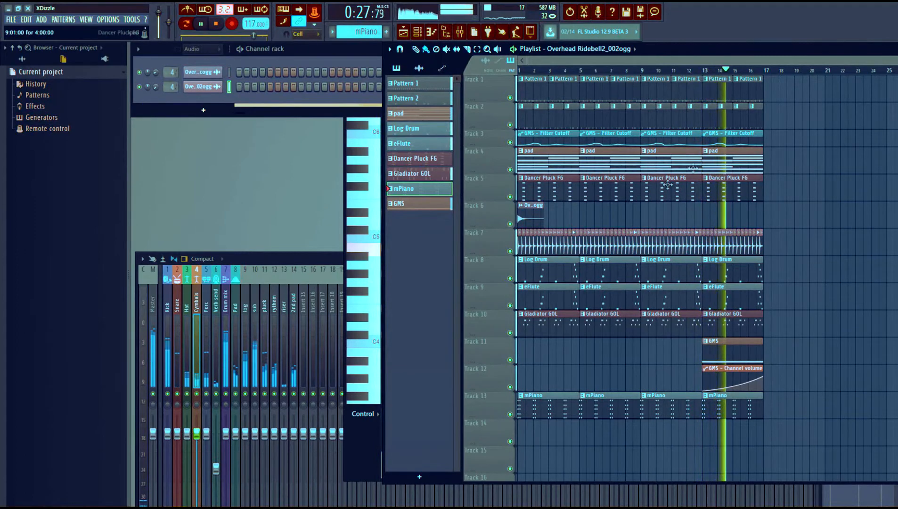
drag(763, 85, 749, 84)
scroll(762, 118, up, 2)
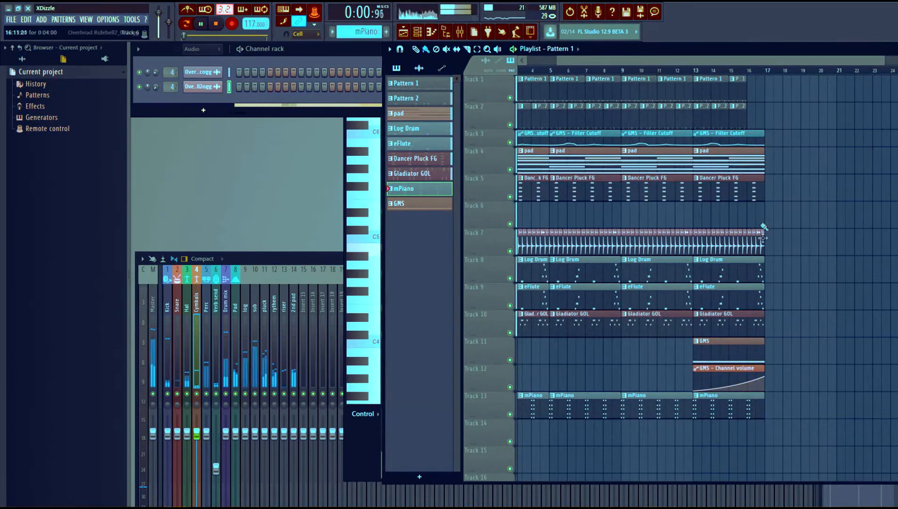
Trim the ride clips to end at bar 16, mute track 7 and stop playback.
click(510, 252)
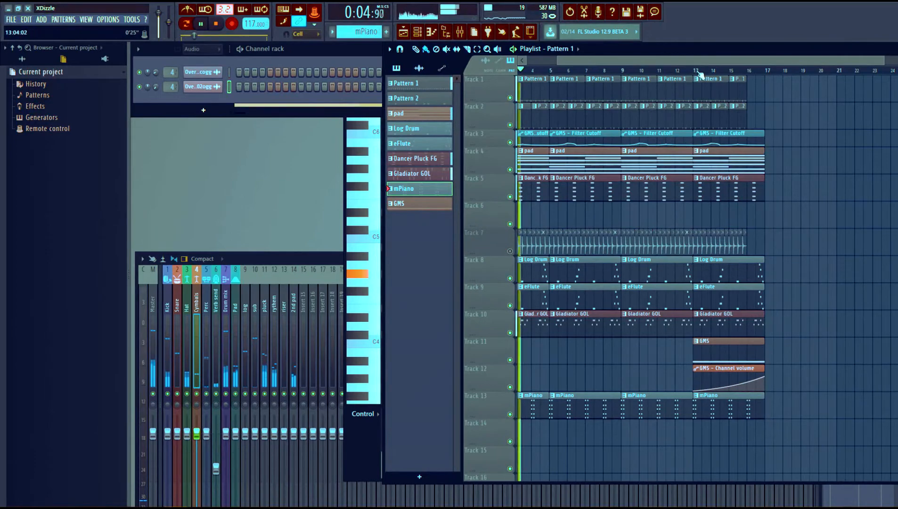
scroll(700, 75, down, 2)
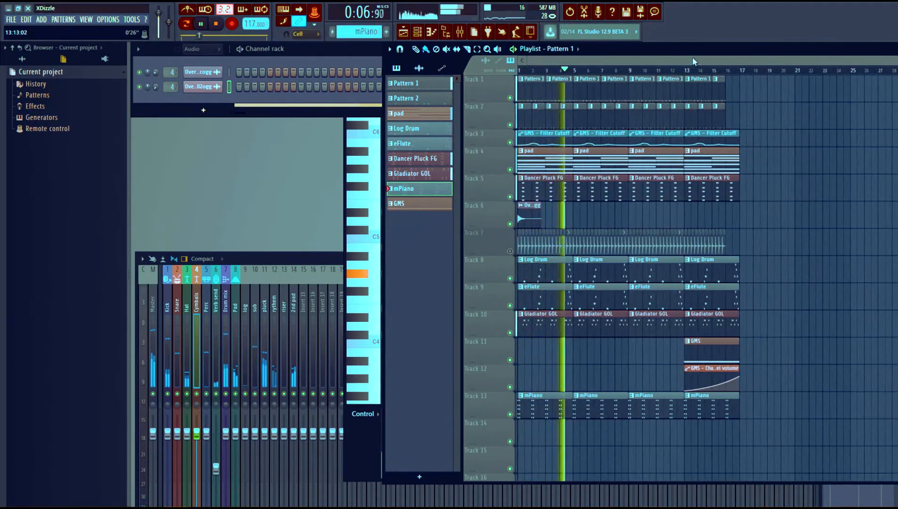
key(space)
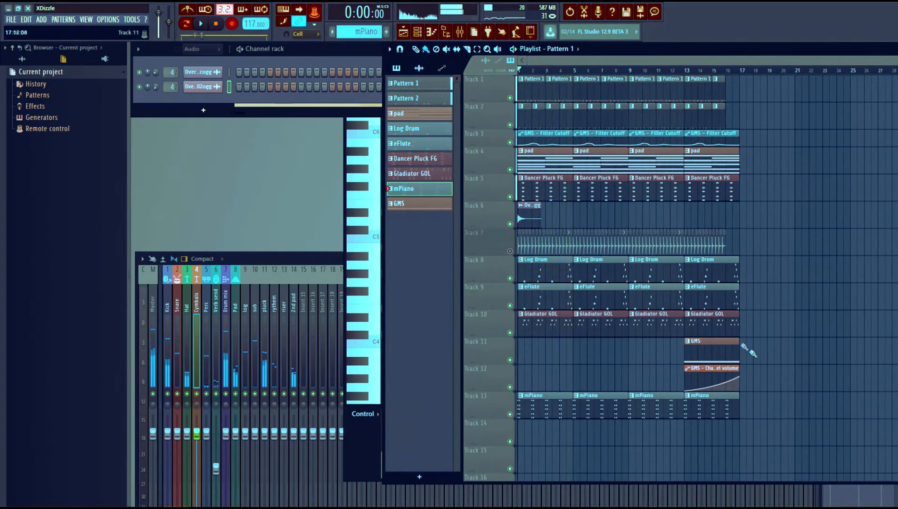
Select every clip in the 16-bar arrangement and duplicate the whole section starting at bar 17.
drag(739, 426, 506, 89)
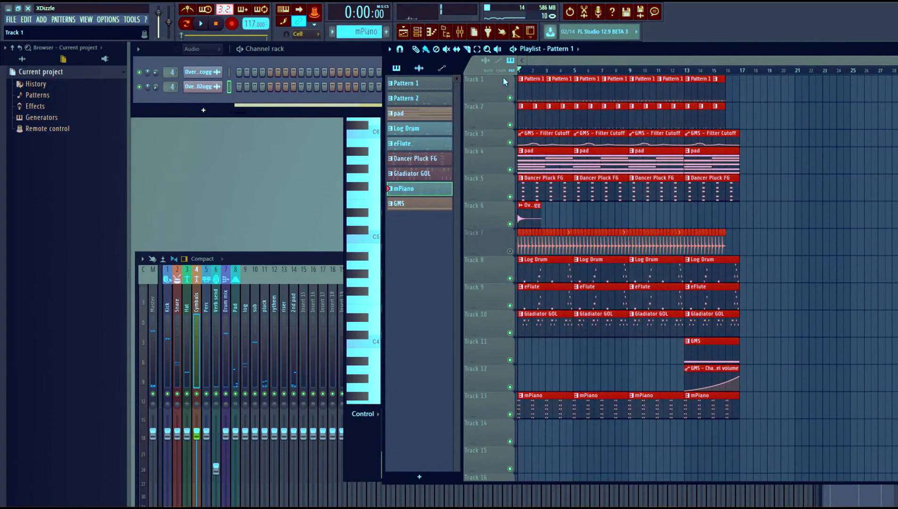
key(ctrl+d)
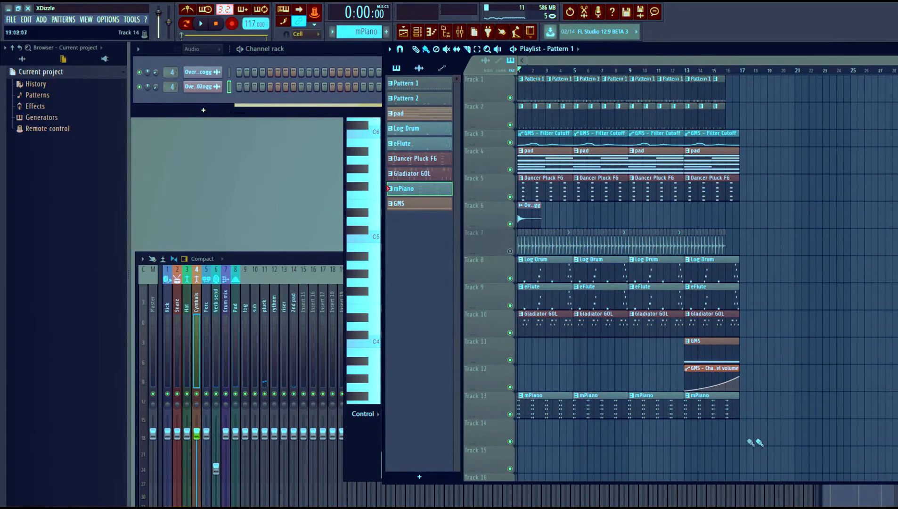
drag(749, 444, 468, 71)
key(ctrl+b)
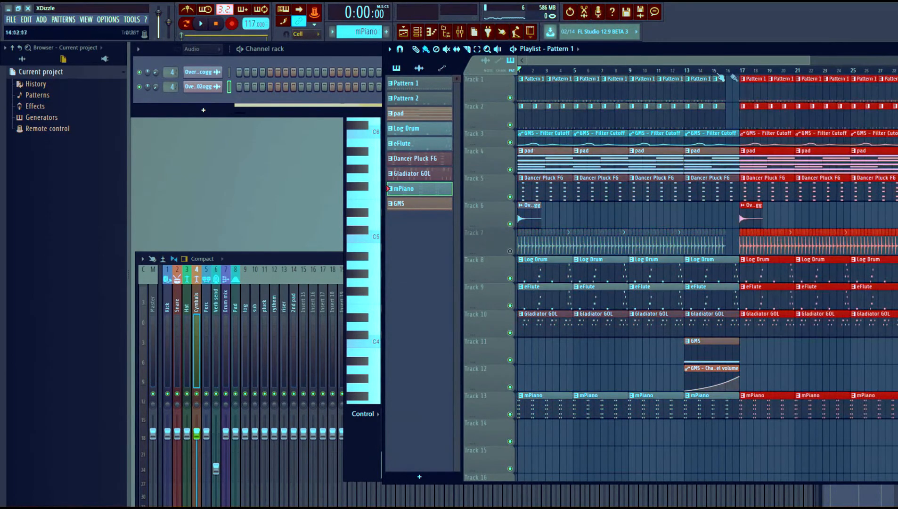
Delete the duplicated ride clips on track 7 and the Gladiator GOL clips on track 10 from bar 17 onward.
scroll(735, 74, down, 3)
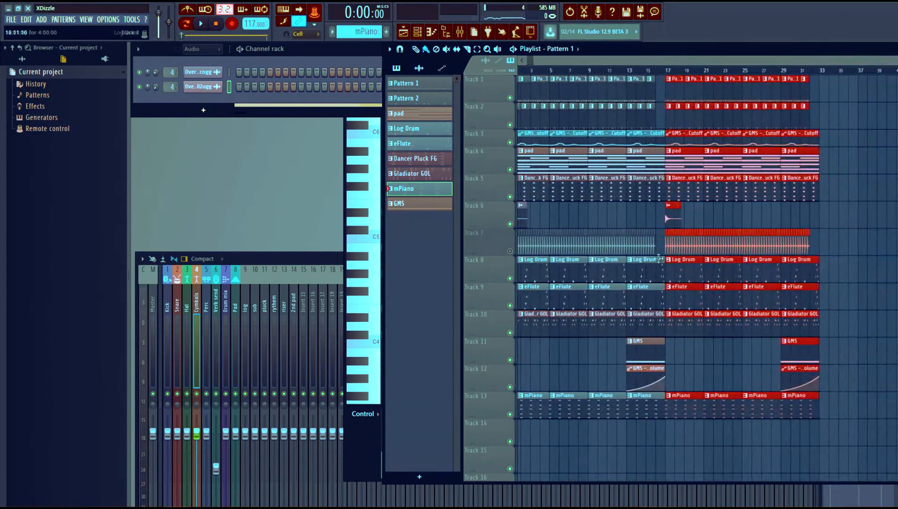
drag(828, 242, 666, 249)
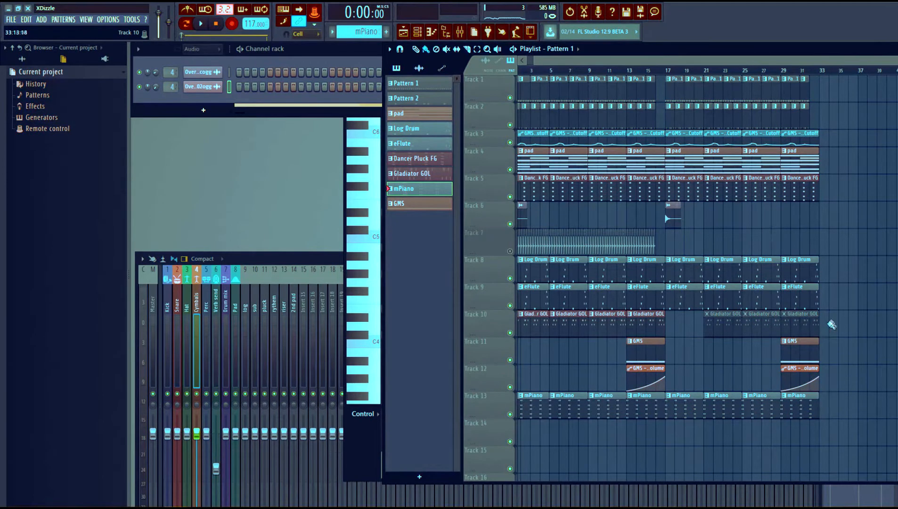
drag(832, 324, 723, 325)
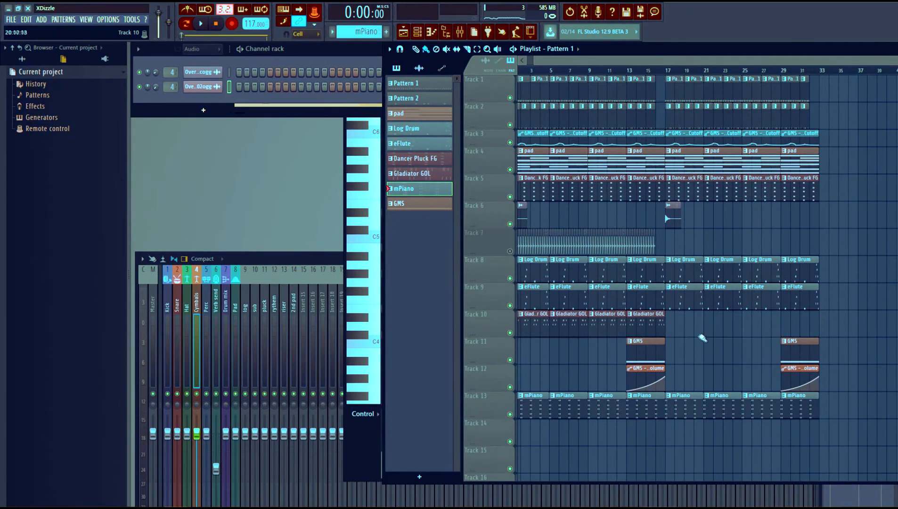
Play the arrangement from about bar 15 to review the transition into the second section.
click(654, 69)
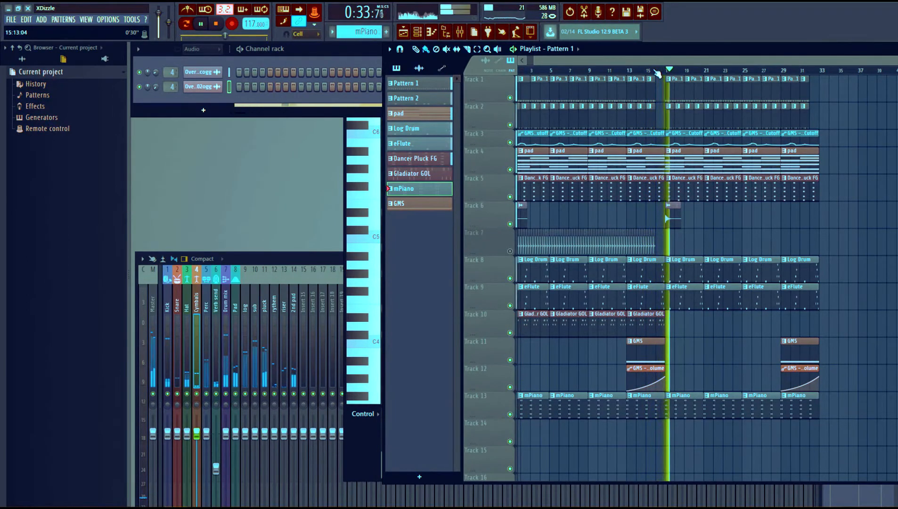
scroll(662, 75, down, 1)
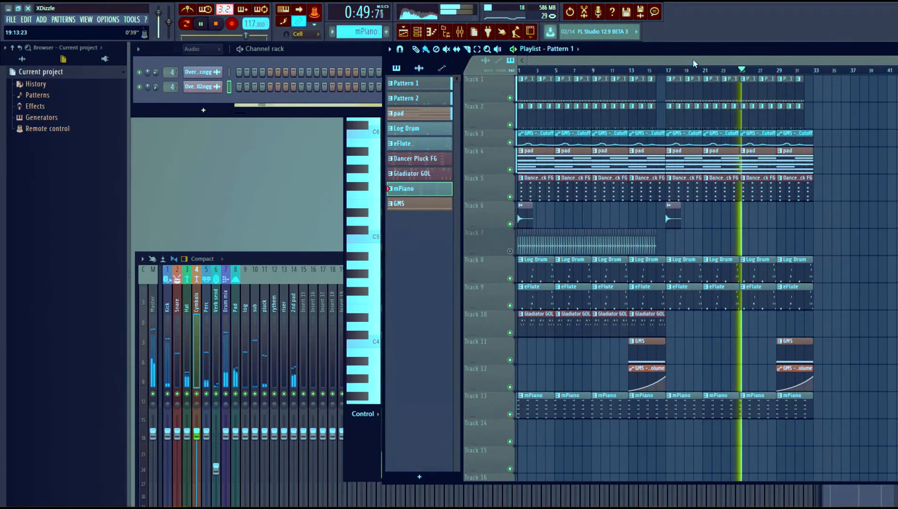
Stop playback and look through the Pad, log, sub, pluck, rythem, riser and 2nd pad mixer tracks.
key(space)
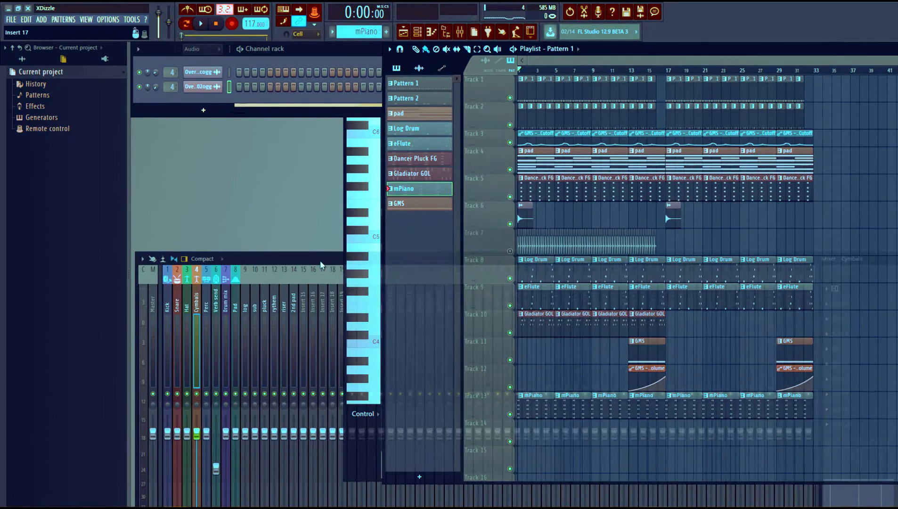
drag(320, 260, 391, 259)
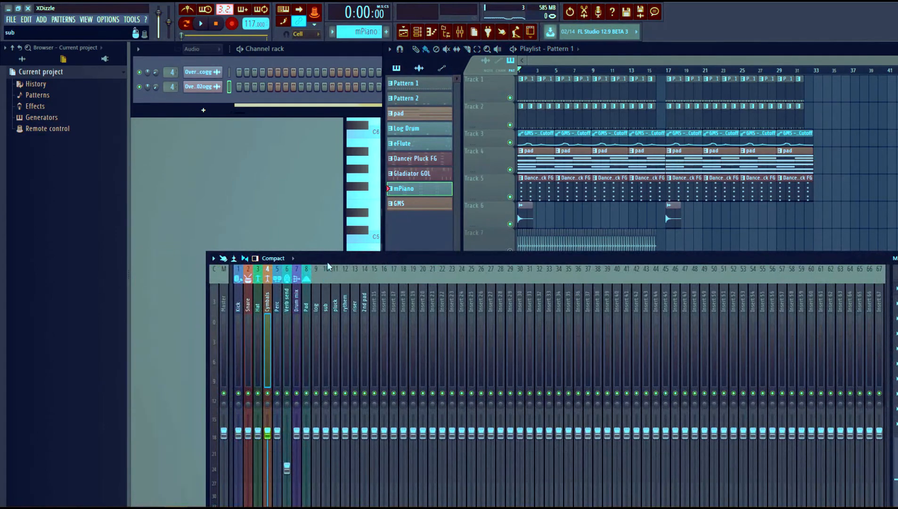
click(317, 318)
click(326, 315)
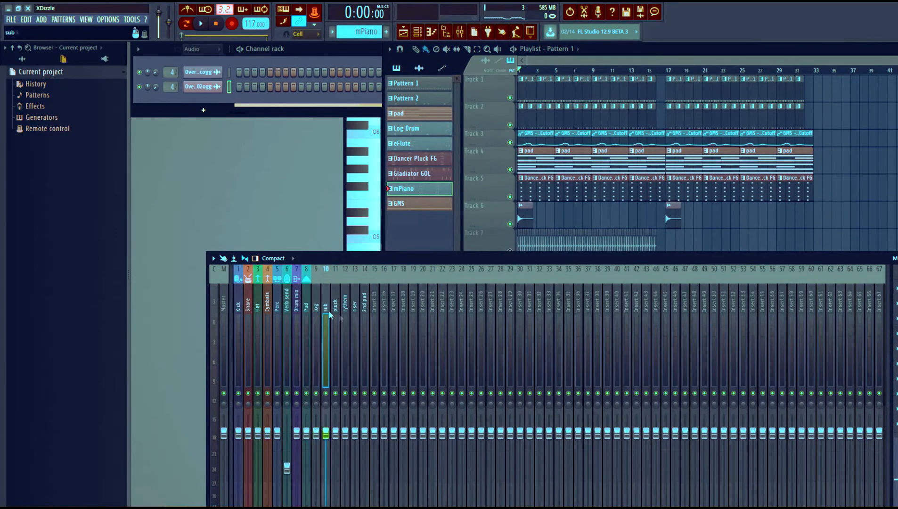
click(336, 315)
click(347, 316)
click(355, 316)
click(366, 318)
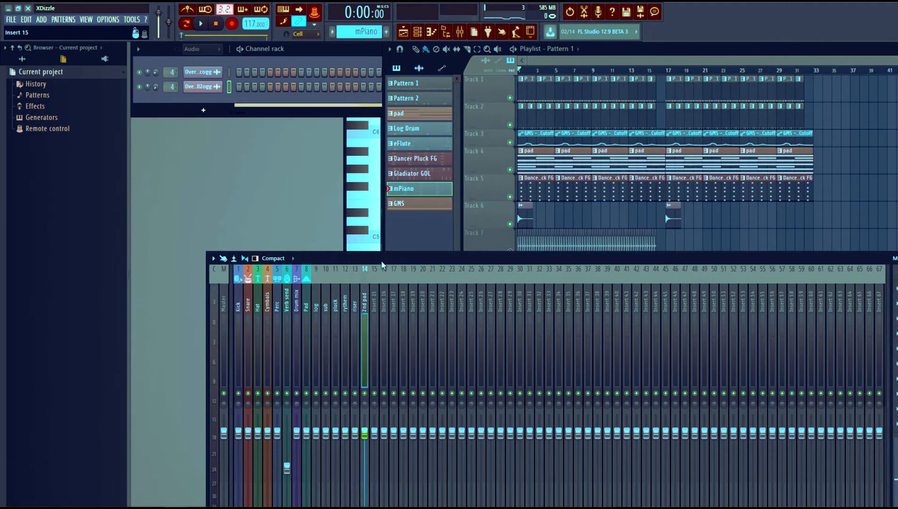
drag(387, 262, 396, 186)
click(328, 251)
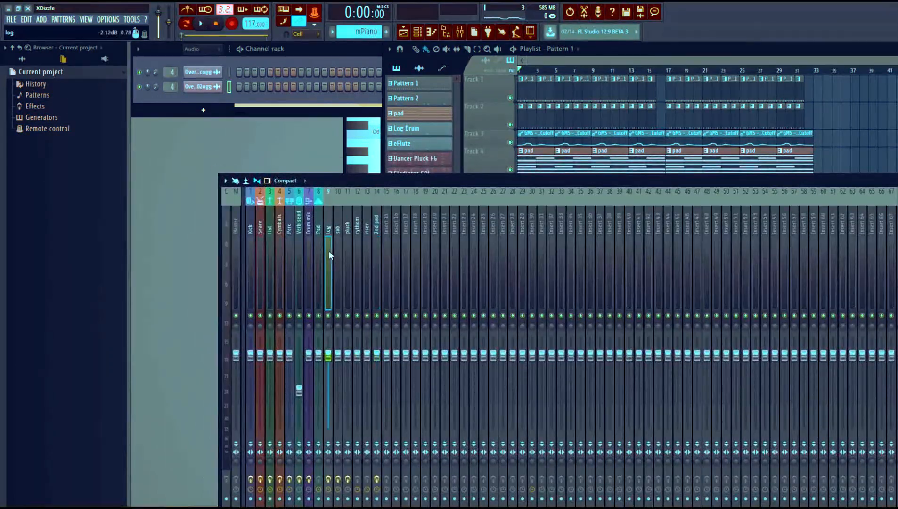
click(318, 245)
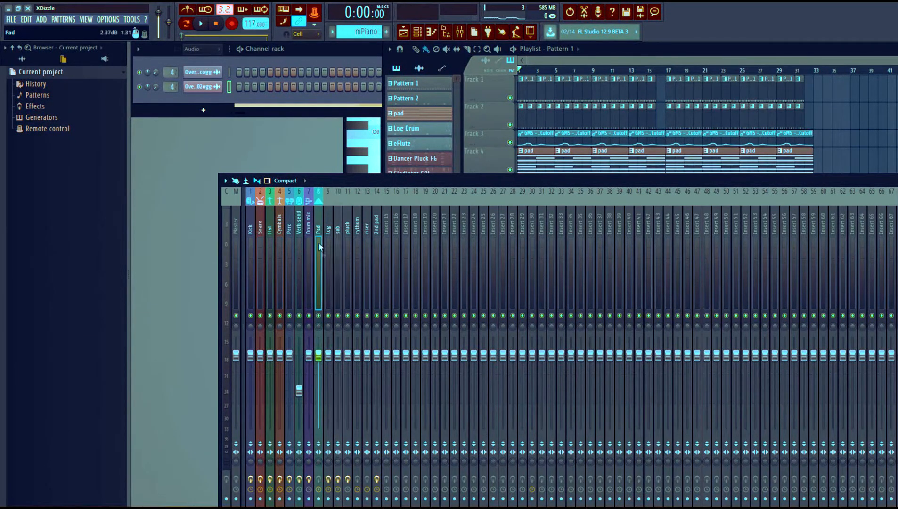
click(347, 236)
click(356, 237)
click(376, 240)
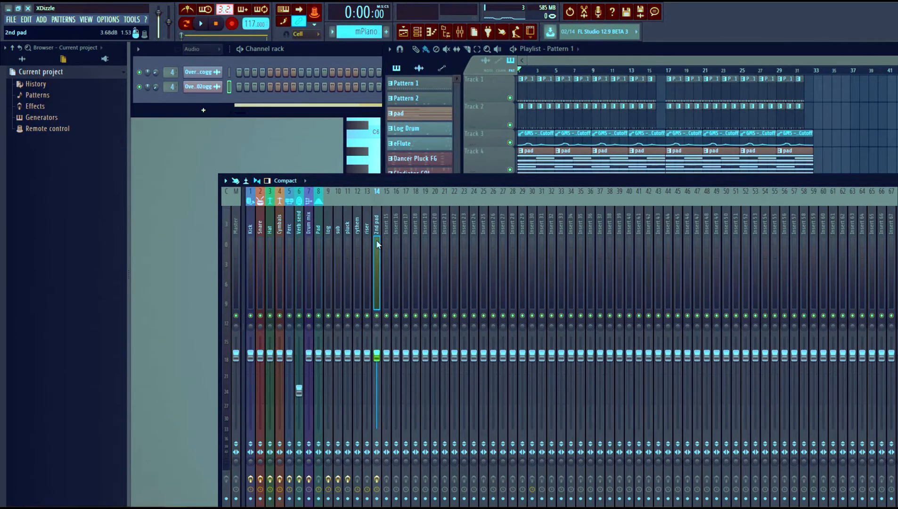
Create a submix on mixer insert 16 from the Pad, pluck, rythem, riser and 2nd pad tracks.
click(318, 231)
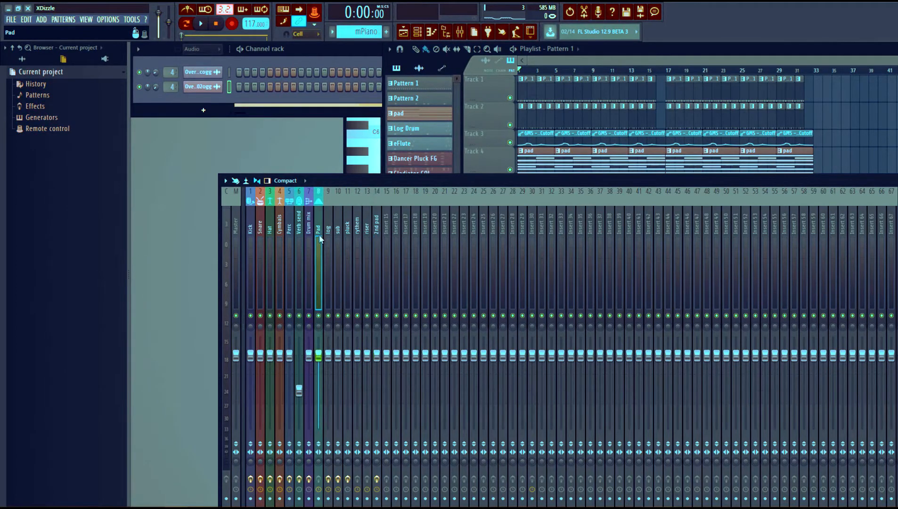
ctrl+shift+click(350, 233)
ctrl+shift+click(359, 235)
ctrl+shift+click(367, 235)
ctrl+shift+click(377, 240)
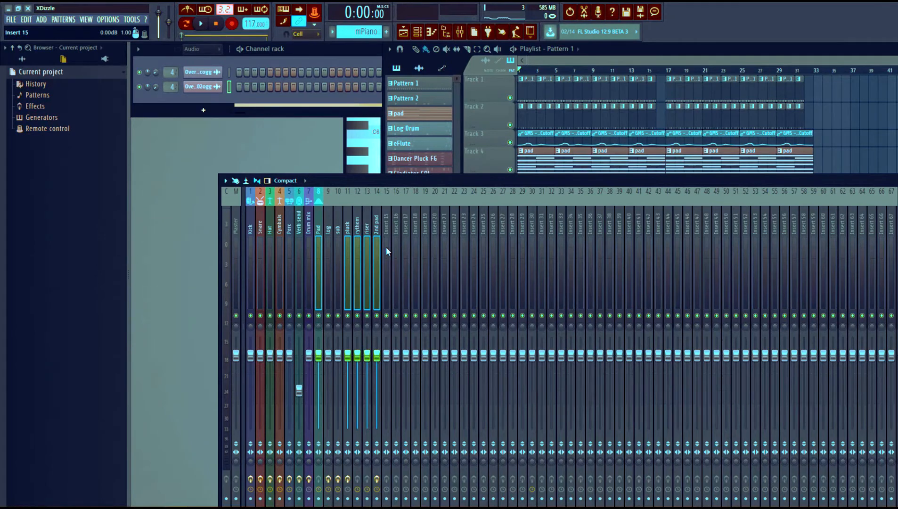
ctrl+shift+click(386, 252)
ctrl+shift+click(387, 253)
ctrl+shift+click(396, 254)
ctrl+shift+click(396, 254)
right_click(396, 255)
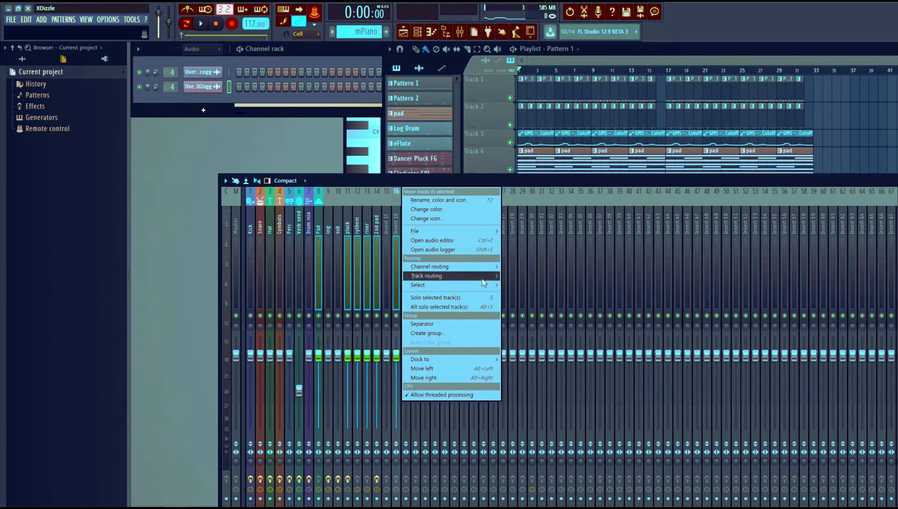
mouse_move(483, 281)
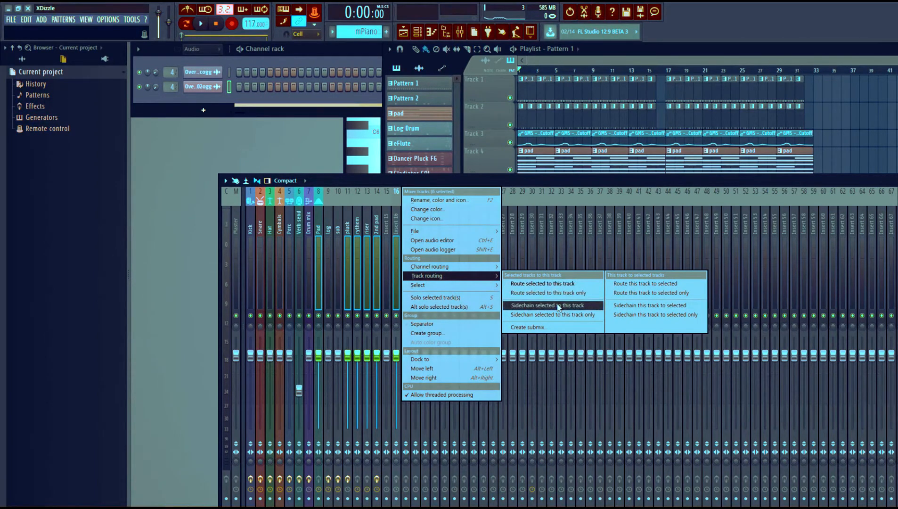
click(551, 326)
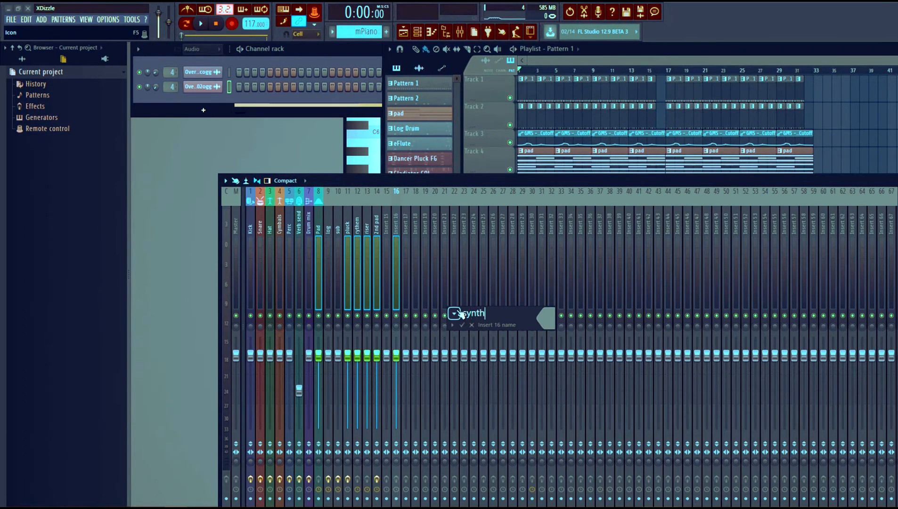
Name the insert 16 submix "synths master" and give that track a bright blue color.
text(master)
key(Return)
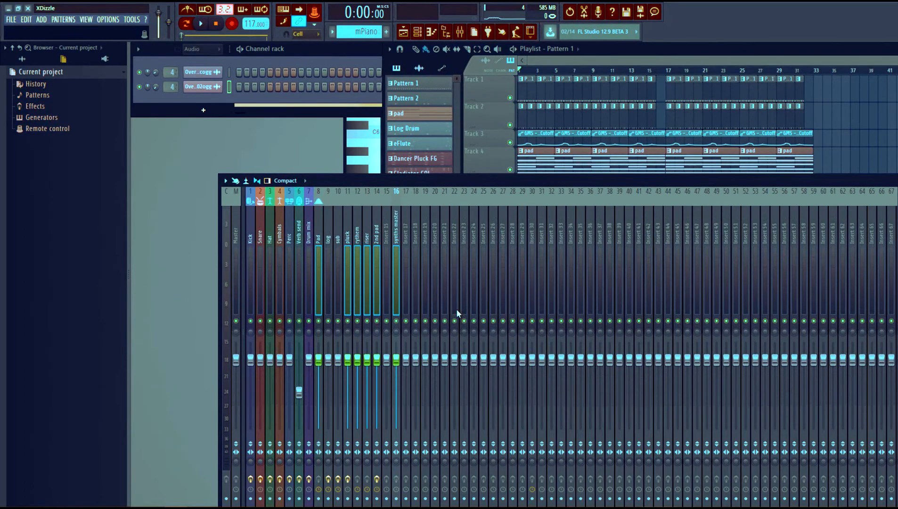
right_click(398, 222)
click(396, 222)
click(384, 223)
right_click(398, 226)
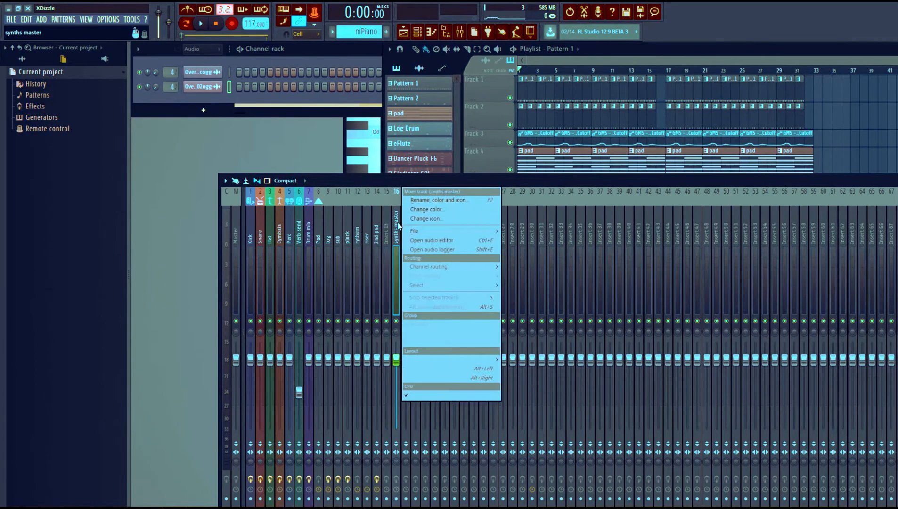
click(448, 216)
click(508, 215)
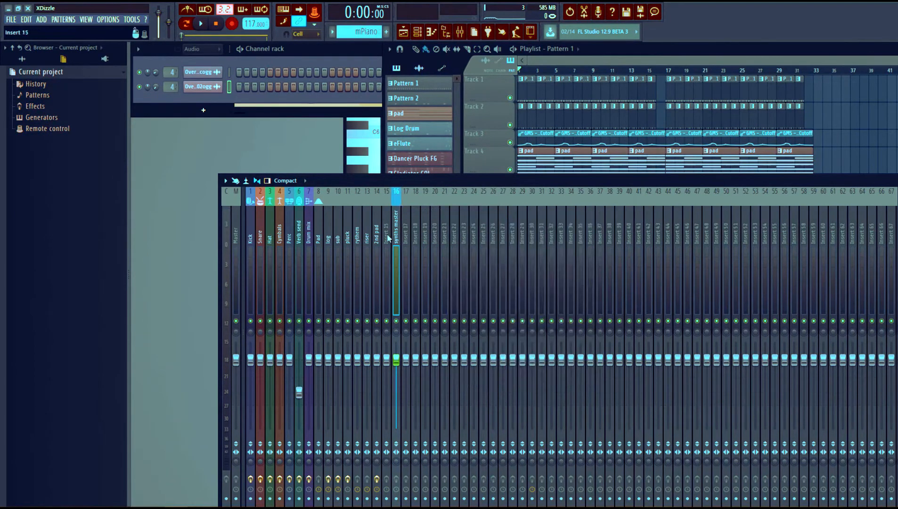
Play the arrangement while toggling the synths master and Drum mix mutes to check the submix routing.
click(408, 240)
click(397, 237)
key(space)
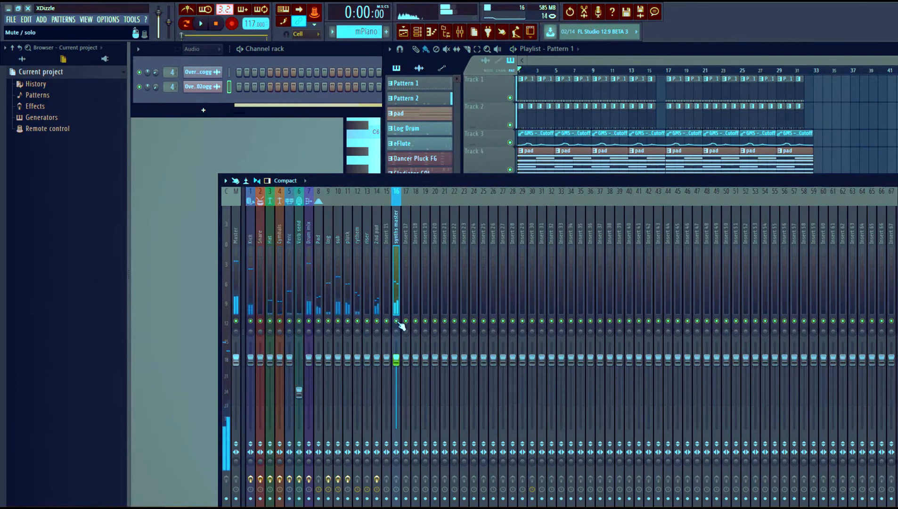
click(308, 321)
key(space)
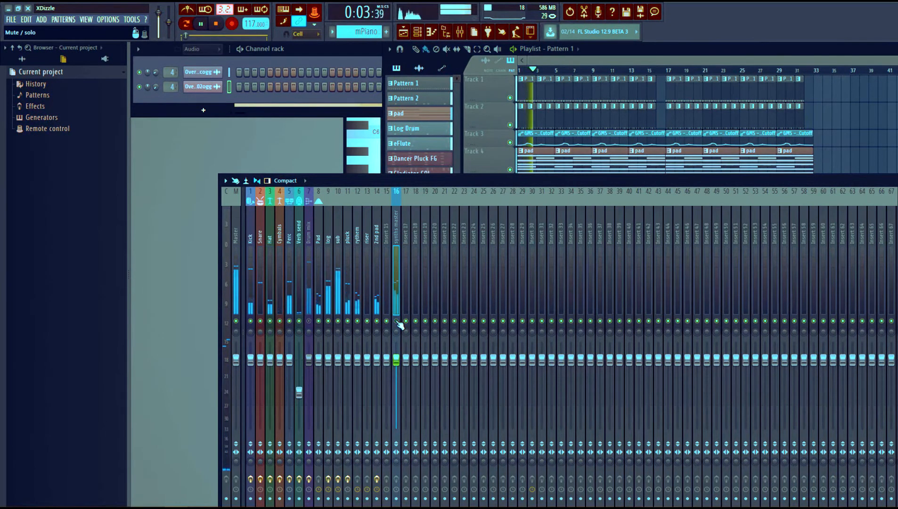
key(space)
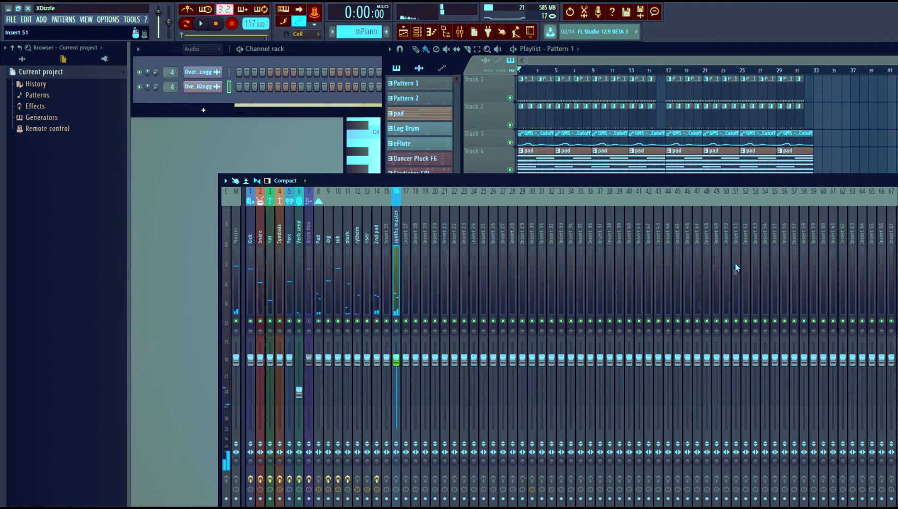
Load Fruity Parametric EQ 2 into slot 4 of the synths master track and position its window.
drag(745, 185, 636, 170)
click(830, 242)
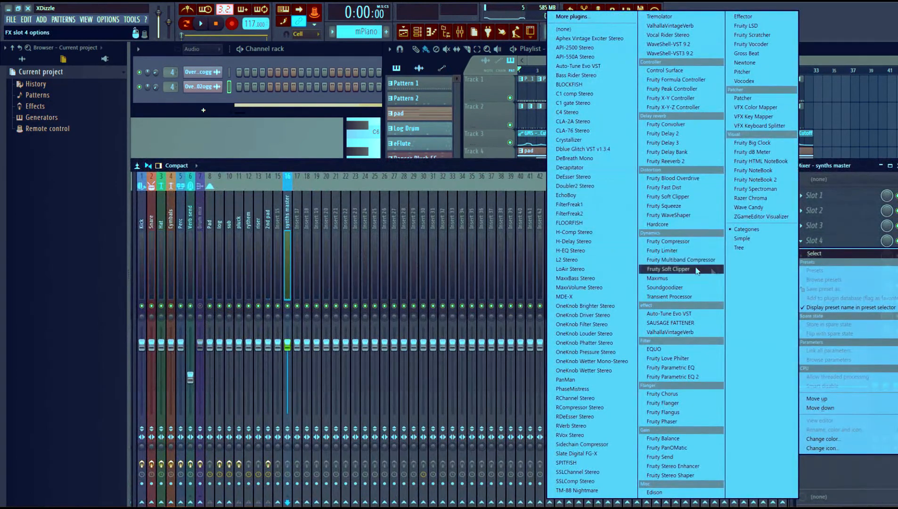
click(689, 379)
drag(348, 152, 565, 158)
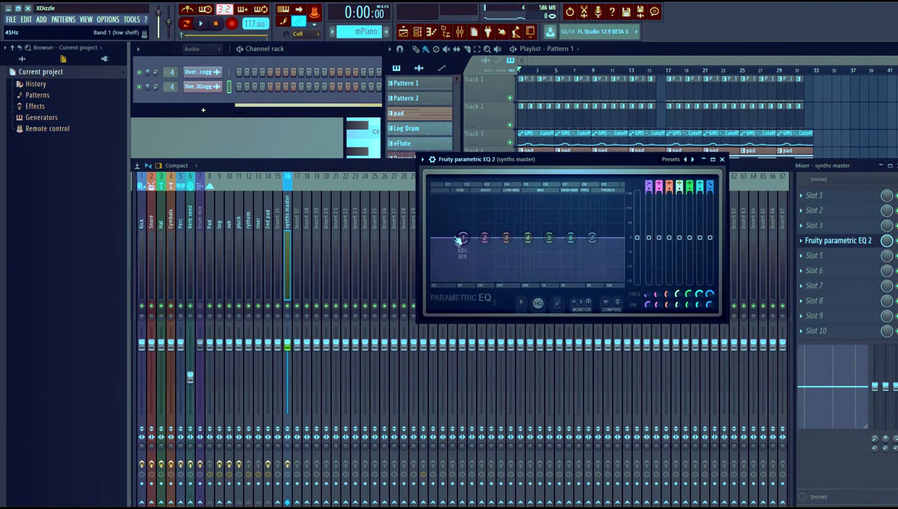
Pull EQ band 1 down to about -8.6 dB near 153 Hz, lower band 7 to cut the highs, and preview the sound.
key(space)
drag(467, 241, 489, 261)
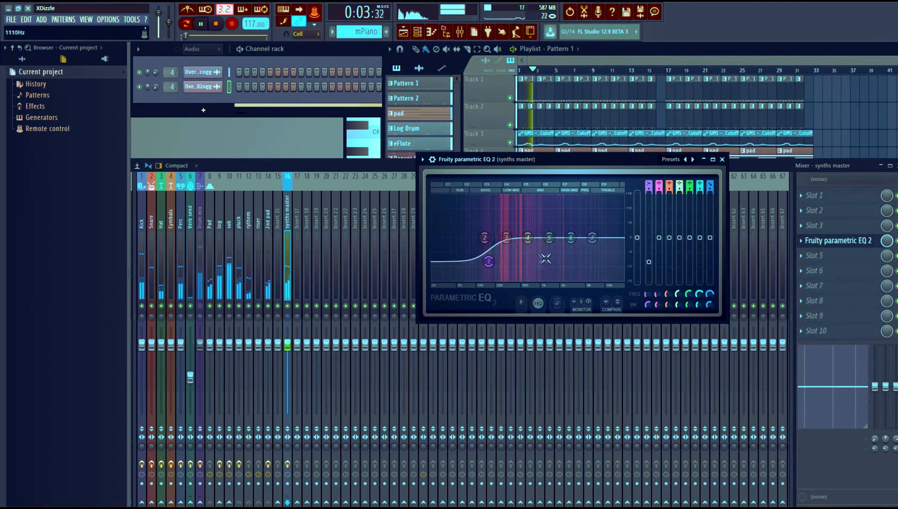
key(space)
drag(593, 240, 571, 255)
drag(489, 261, 488, 258)
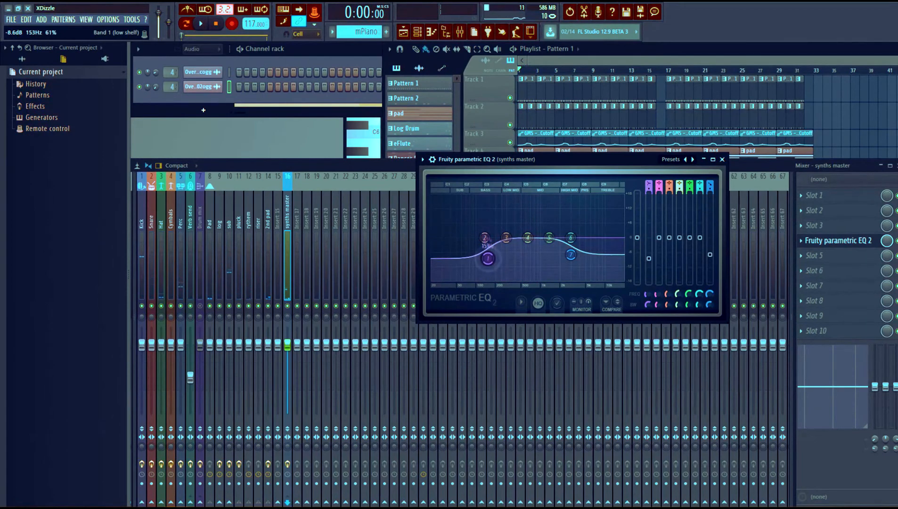
drag(571, 255, 570, 258)
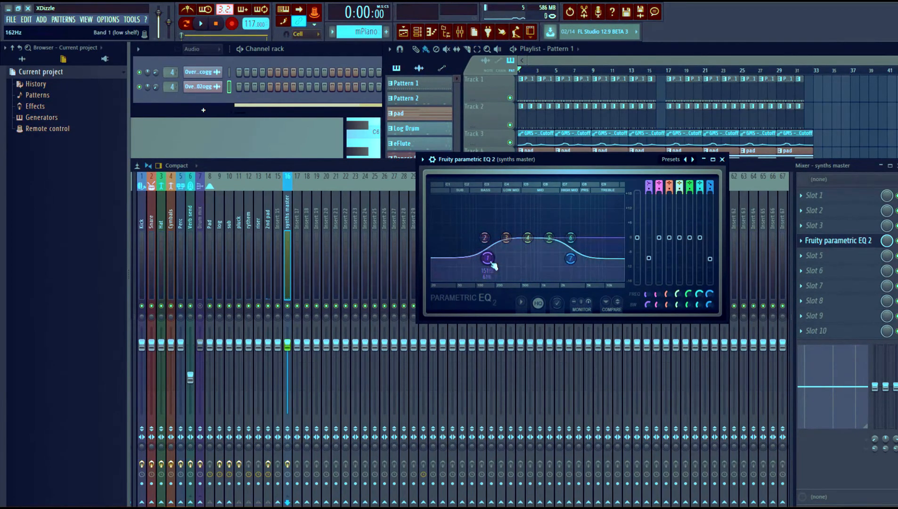
drag(487, 258, 488, 260)
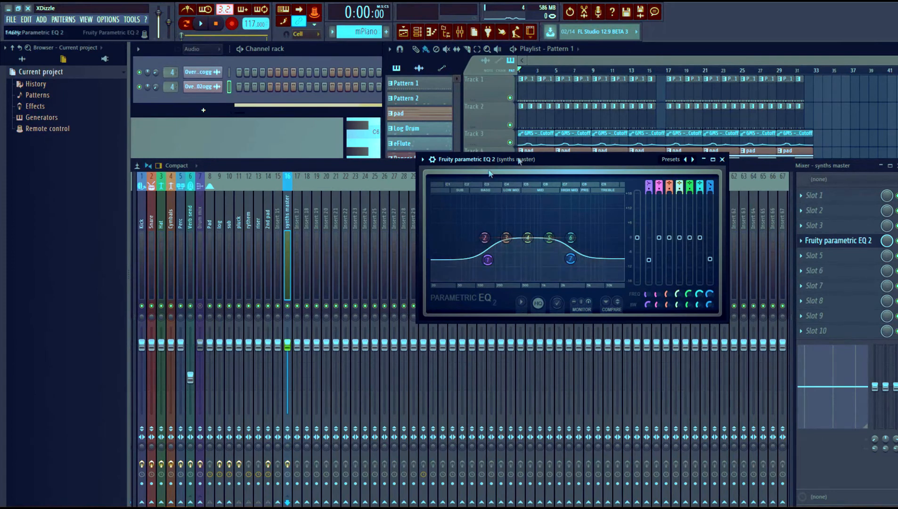
key(space)
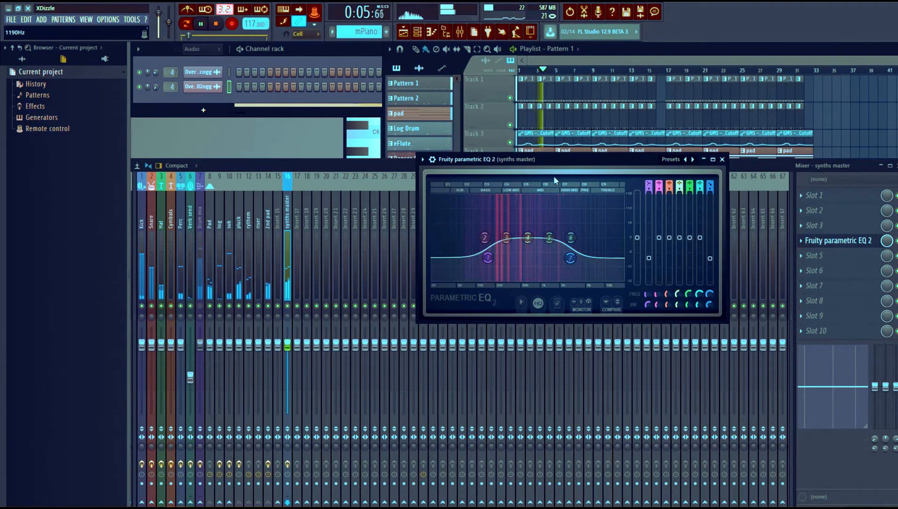
key(space)
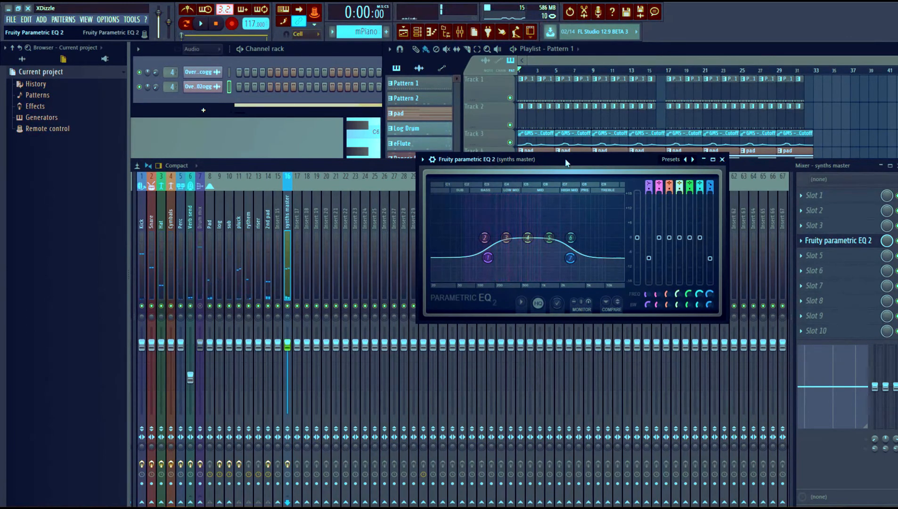
Reposition the mixer, re-enable the Drum mix track, start playback and close the EQ window.
drag(565, 159, 562, 176)
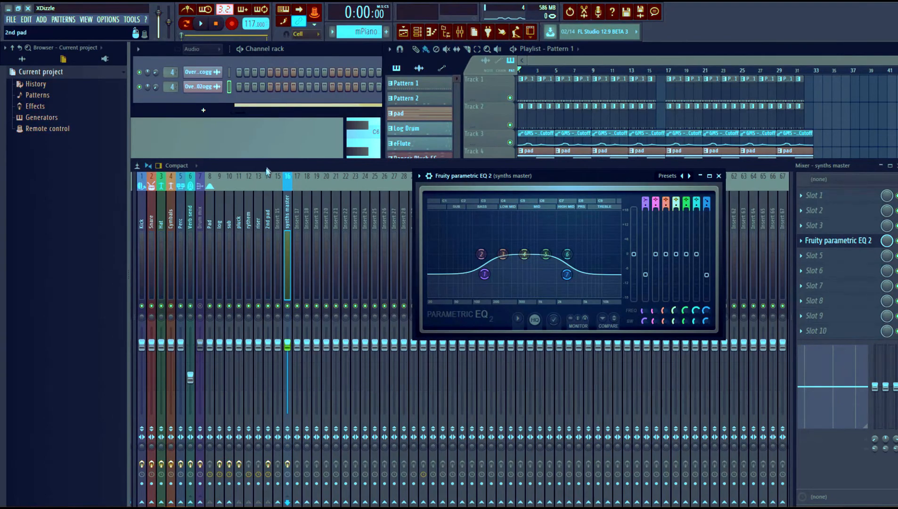
drag(268, 168, 439, 255)
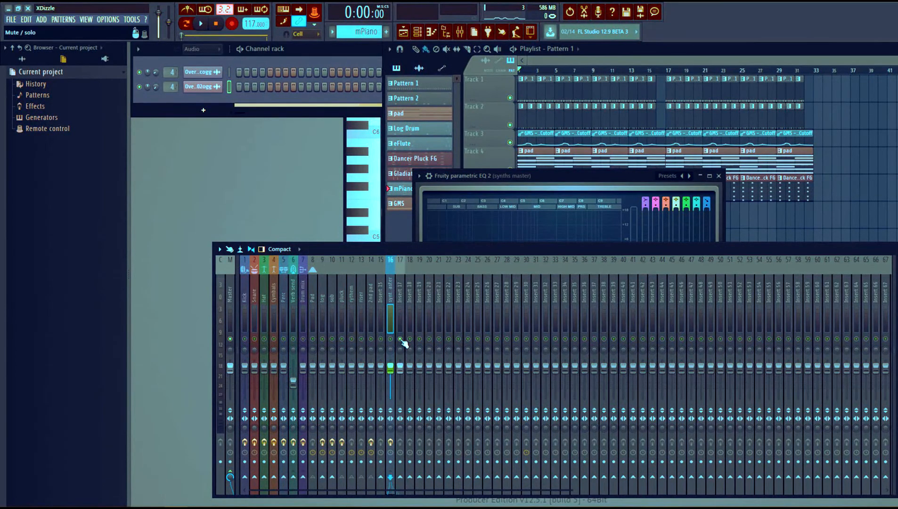
key(space)
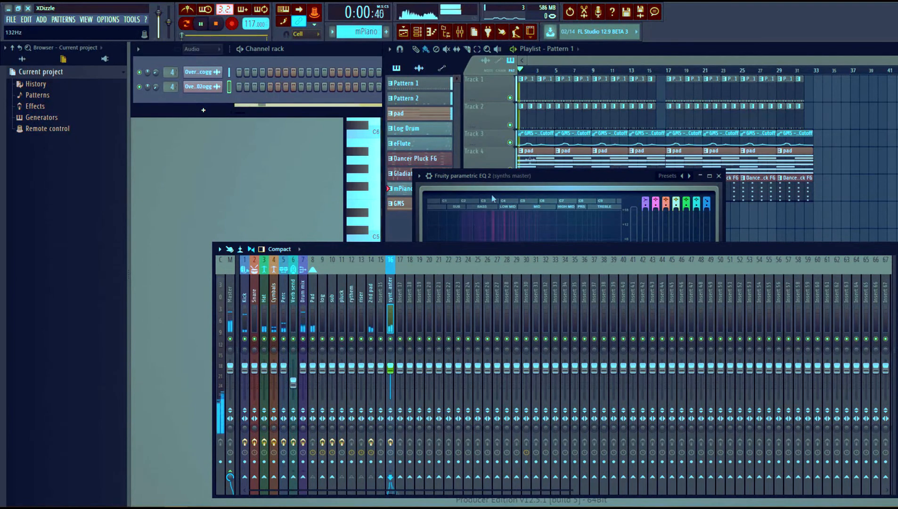
click(719, 176)
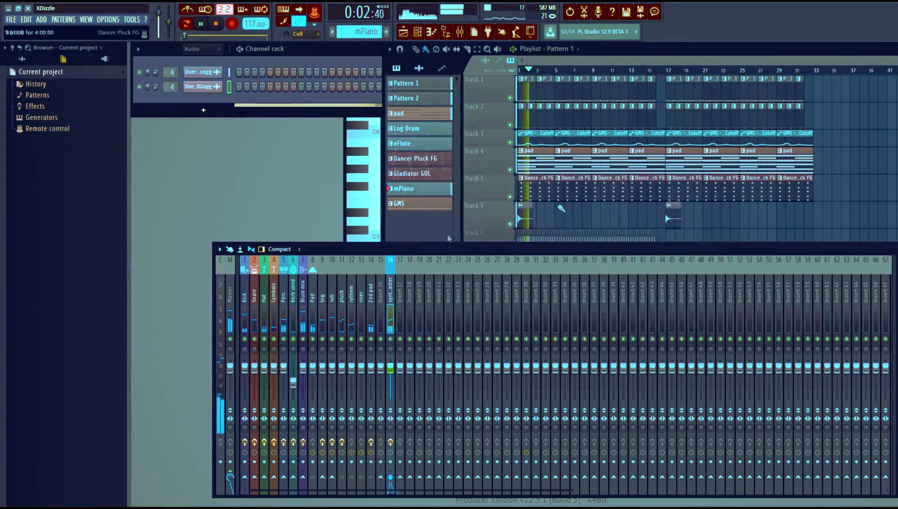
Listen to the full arrangement through the start of the second section, past bar 20, and stop playback.
click(256, 312)
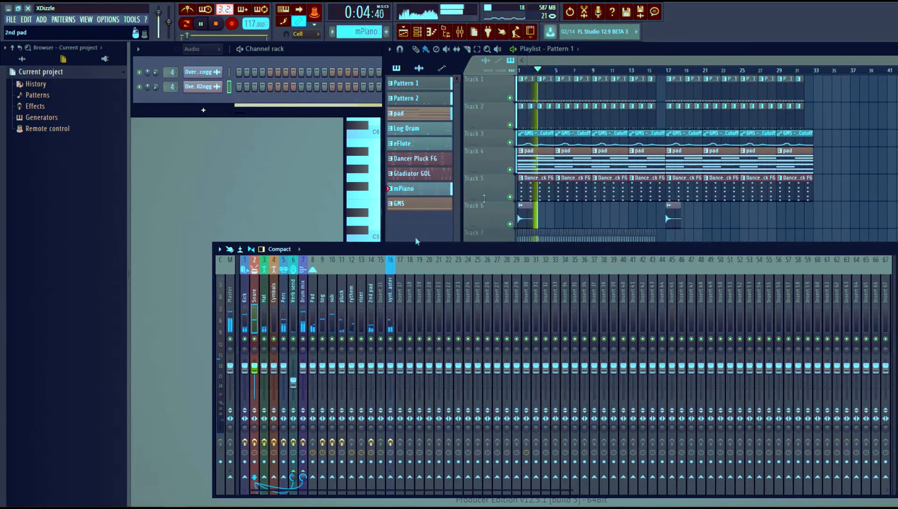
click(662, 43)
drag(352, 254, 318, 262)
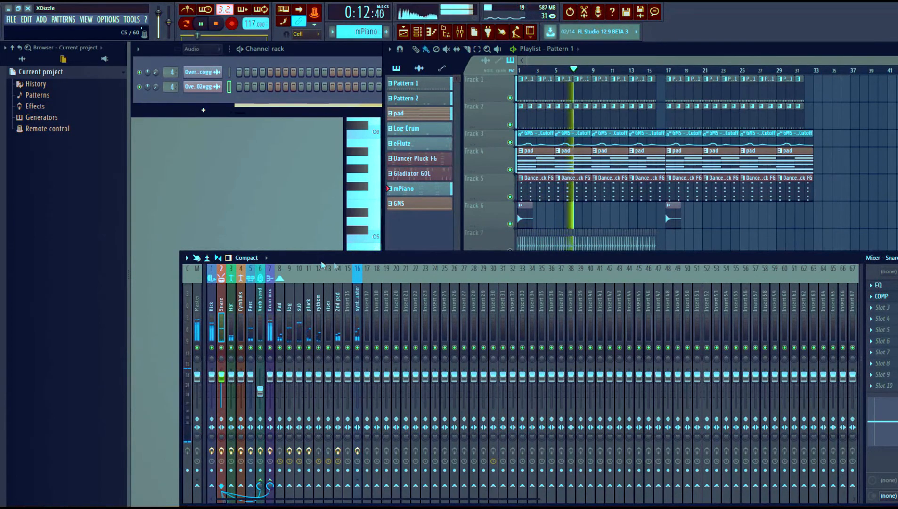
click(646, 47)
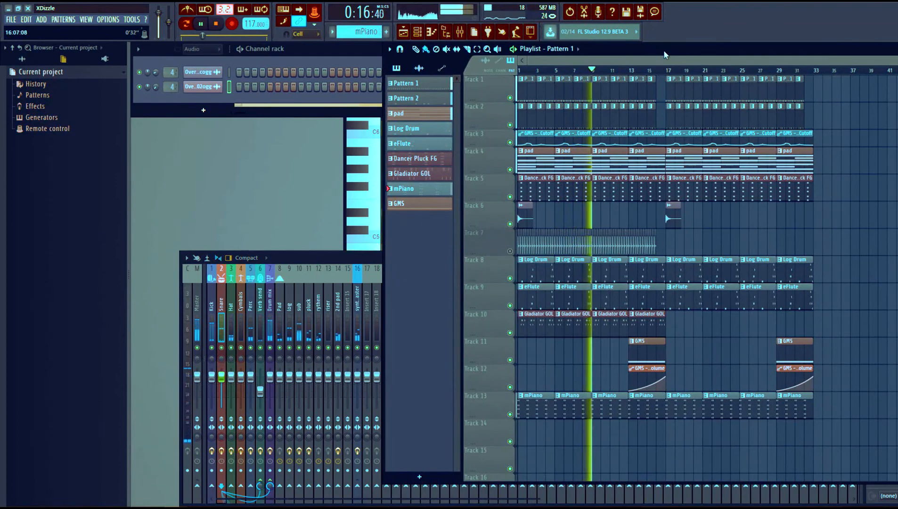
scroll(674, 73, up, 1)
scroll(676, 73, up, 1)
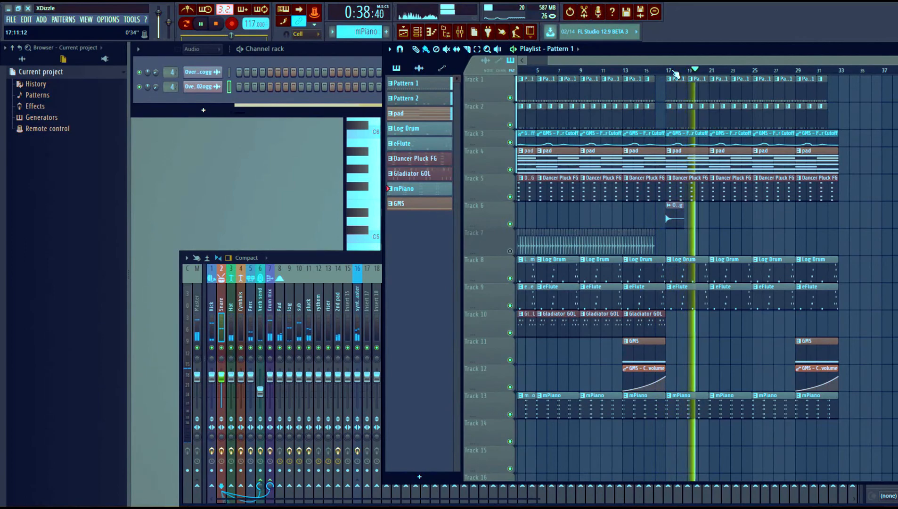
double_click(344, 262)
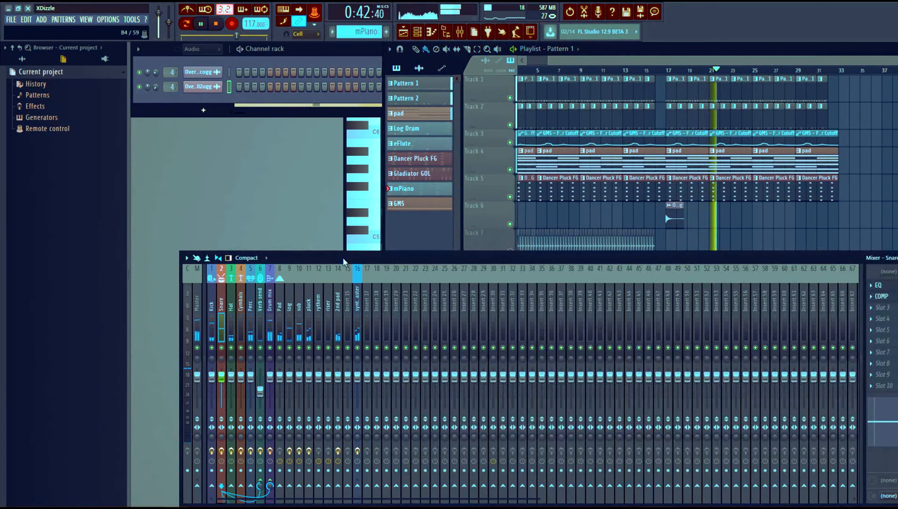
key(space)
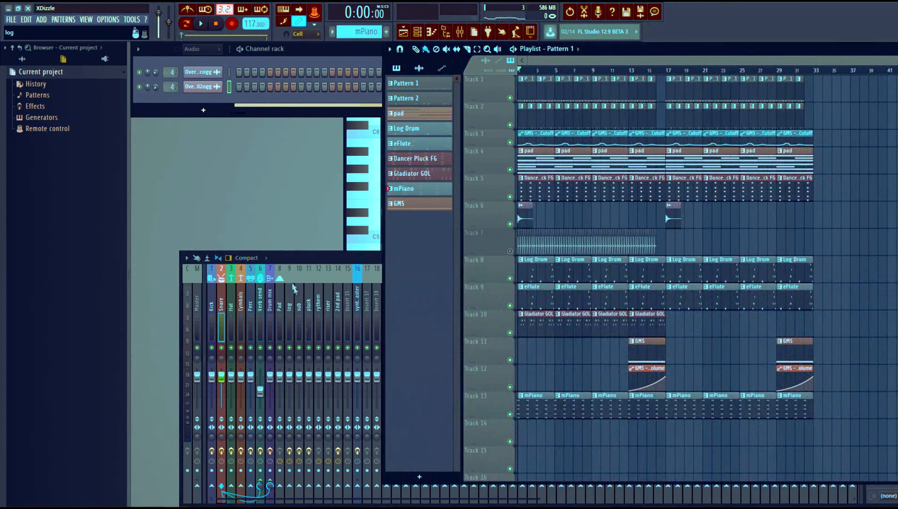
click(306, 271)
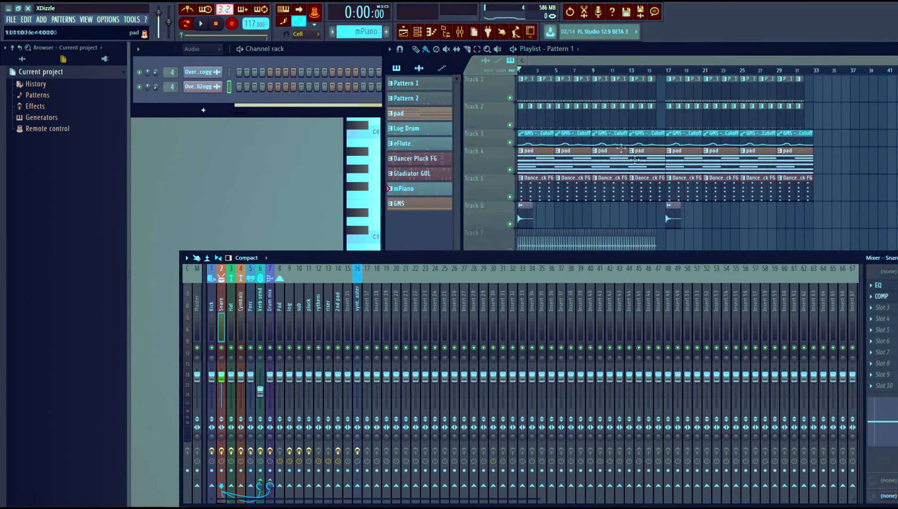
click(675, 47)
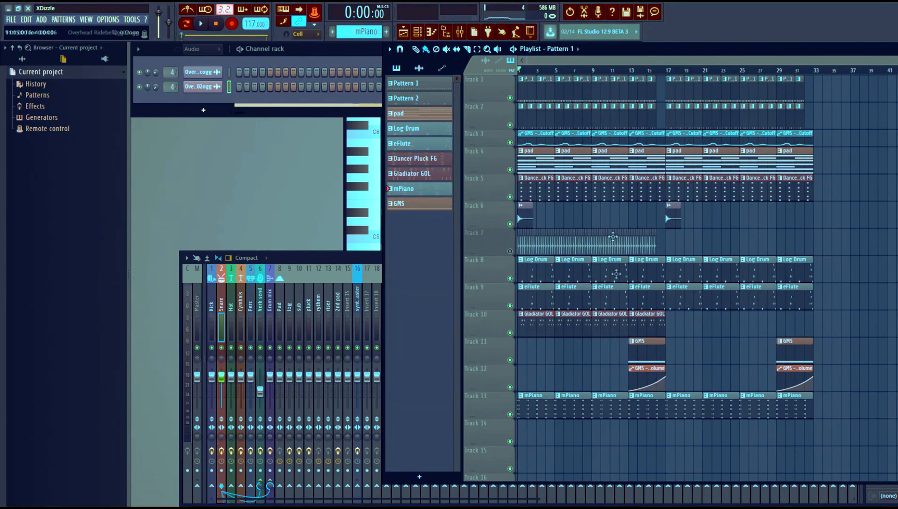
click(635, 289)
click(658, 269)
click(728, 231)
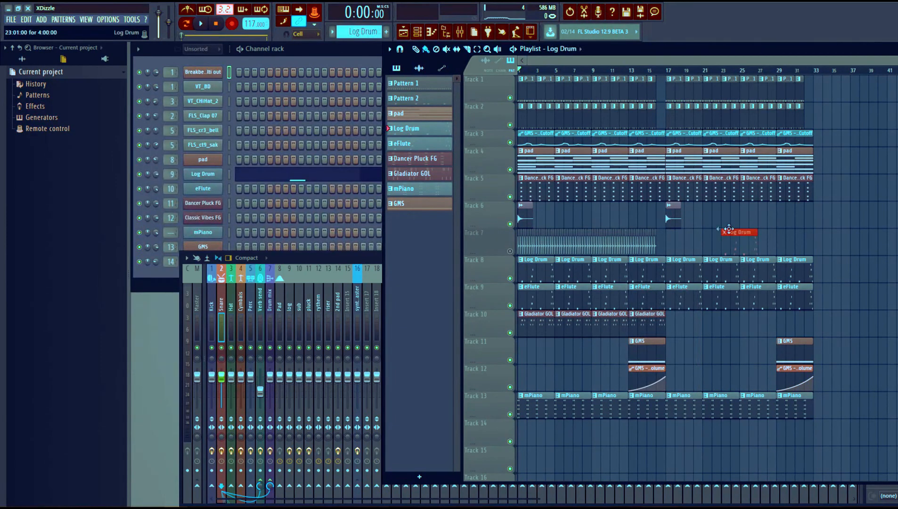
right_click(735, 239)
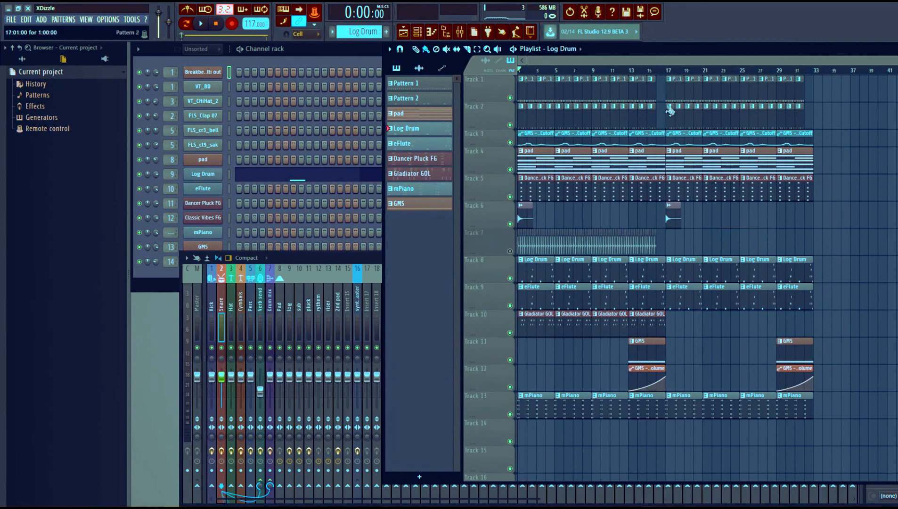